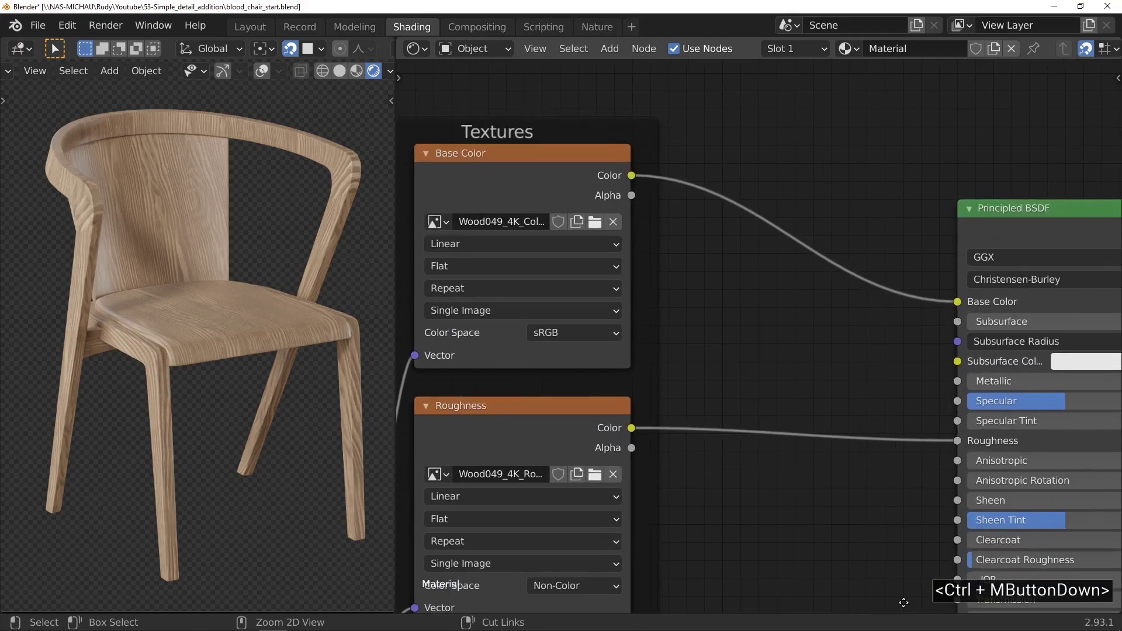
Insert a Hue/Saturation node on the link between the Base Color texture and the Principled BSDF
{"action": "middle_click", "coordinate": [892, 571], "text": "ctrl"}
{"action": "middle_click_drag", "start_coordinate": [741, 242], "coordinate": [680, 296]}
{"action": "key", "text": "shift+a"}
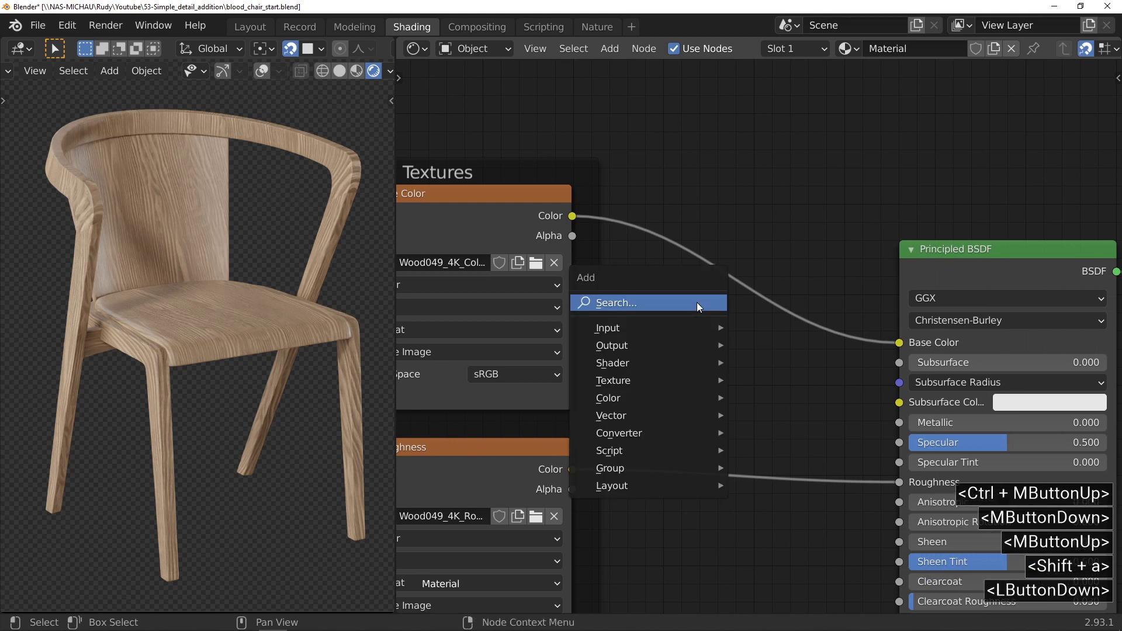
{"action": "left_click", "coordinate": [697, 303]}
{"action": "type", "text": "hu"}
{"action": "left_click", "coordinate": [759, 334]}
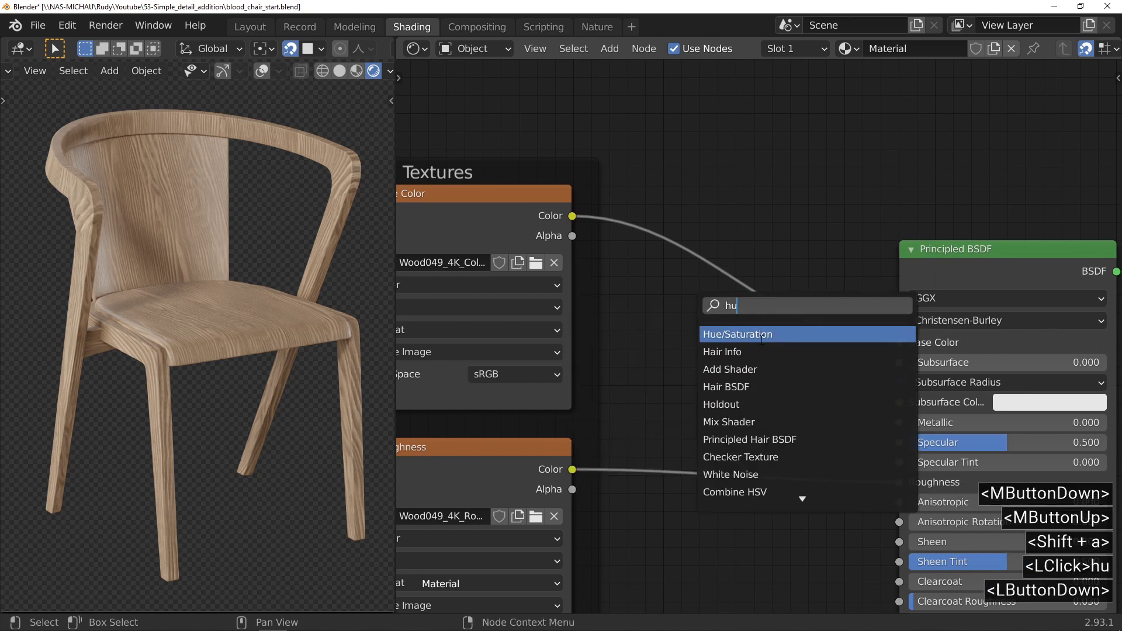
{"action": "left_click", "coordinate": [722, 246]}
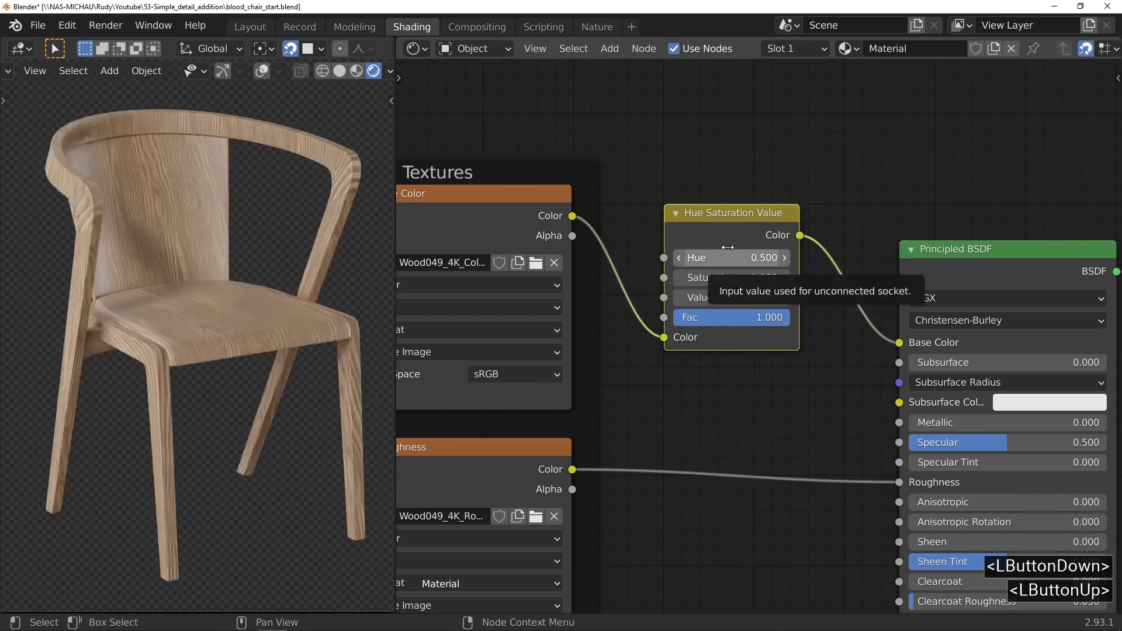
Add a Grunge 00 node from the Fluent library's Grunges section and place it above the Textures frame
{"action": "middle_click_drag", "start_coordinate": [708, 171], "coordinate": [816, 335]}
{"action": "key", "text": "n"}
{"action": "left_click", "coordinate": [990, 210]}
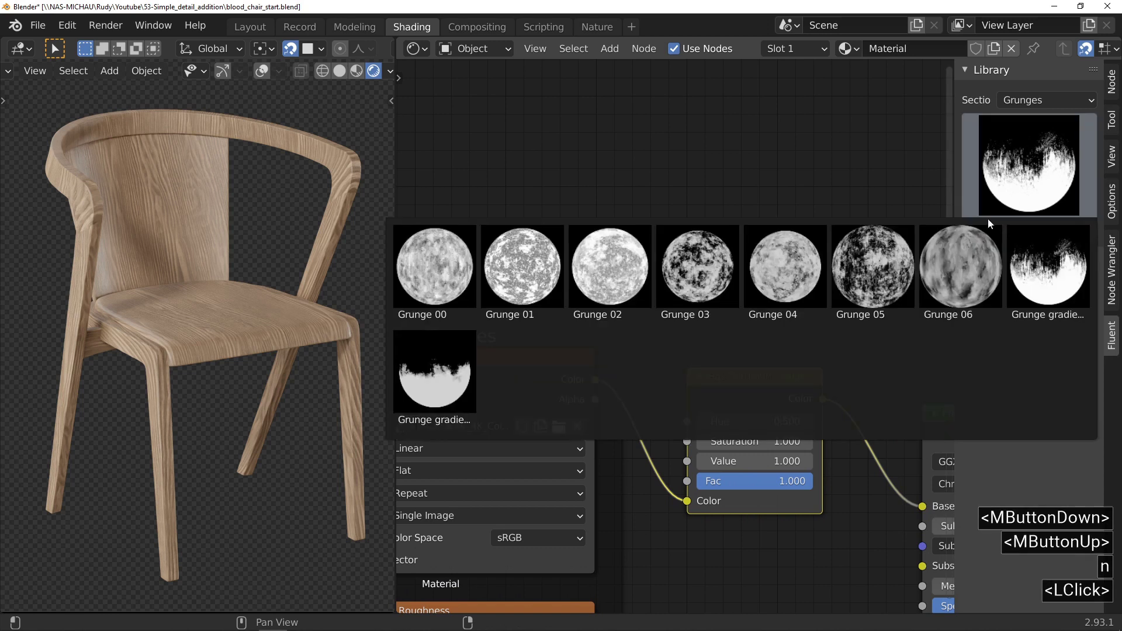
{"action": "left_click", "coordinate": [444, 270]}
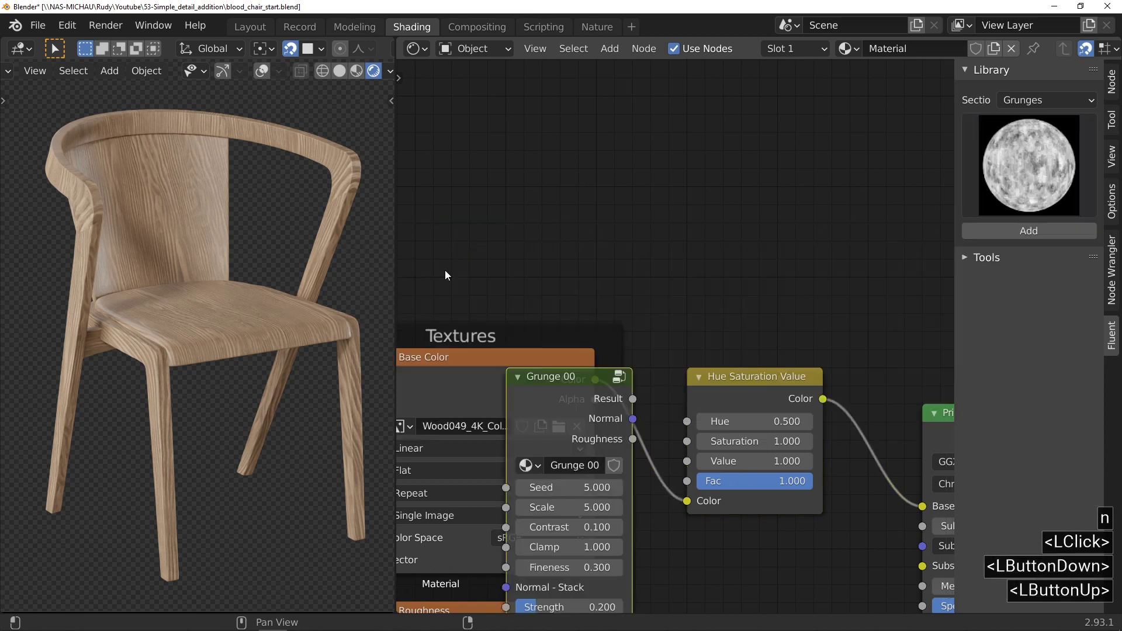
{"action": "left_click_drag", "start_coordinate": [530, 387], "coordinate": [516, 41]}
Preview the Grunge 00 node, set its Scale to 2, and connect its Result to the Hue Saturation Value node's Fac
{"action": "middle_click_drag", "start_coordinate": [727, 568], "coordinate": [724, 573], "text": "ctrl"}
{"action": "left_click", "coordinate": [570, 110], "text": "ctrl+shift"}
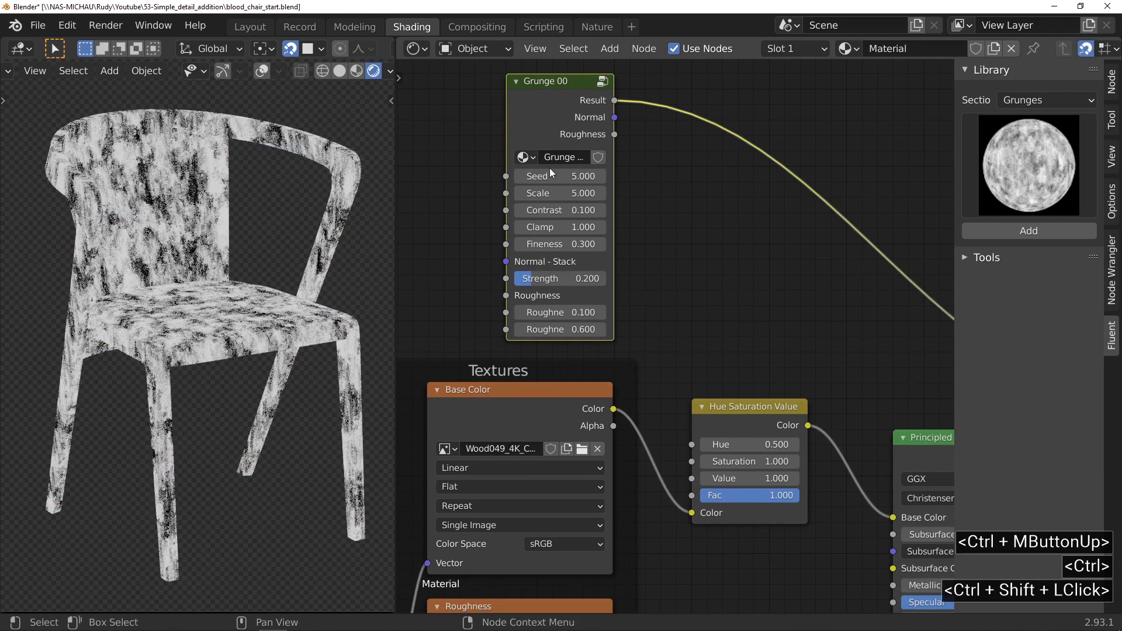
{"action": "left_click", "coordinate": [558, 188]}
{"action": "type", "text": "2"}
{"action": "key", "text": "Return"}
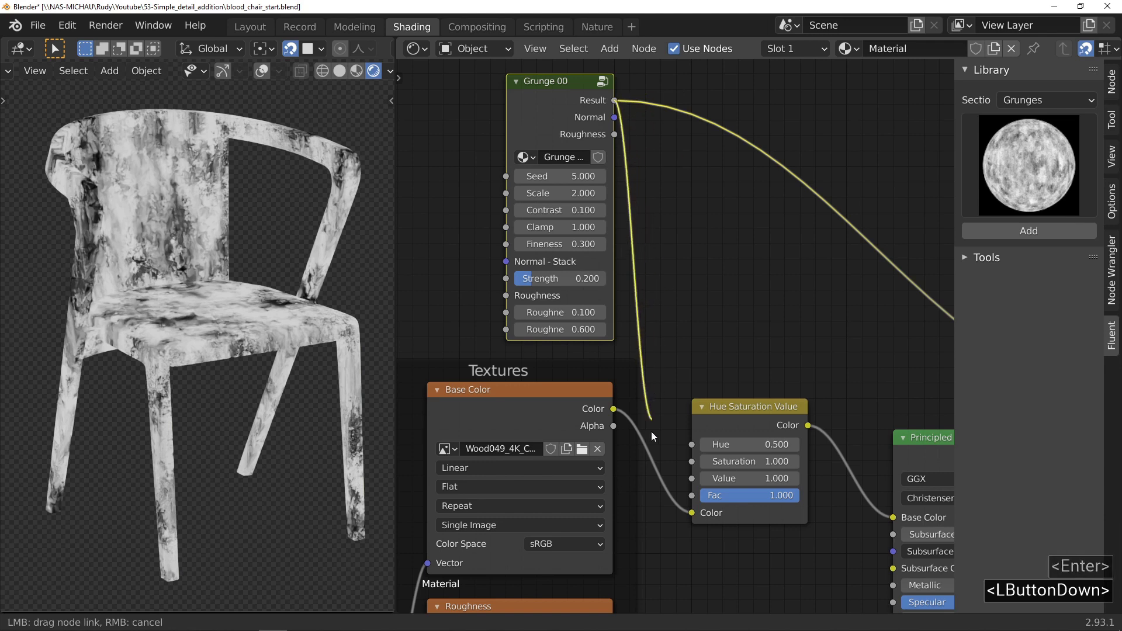
{"action": "left_click_drag", "start_coordinate": [688, 493], "coordinate": [690, 493]}
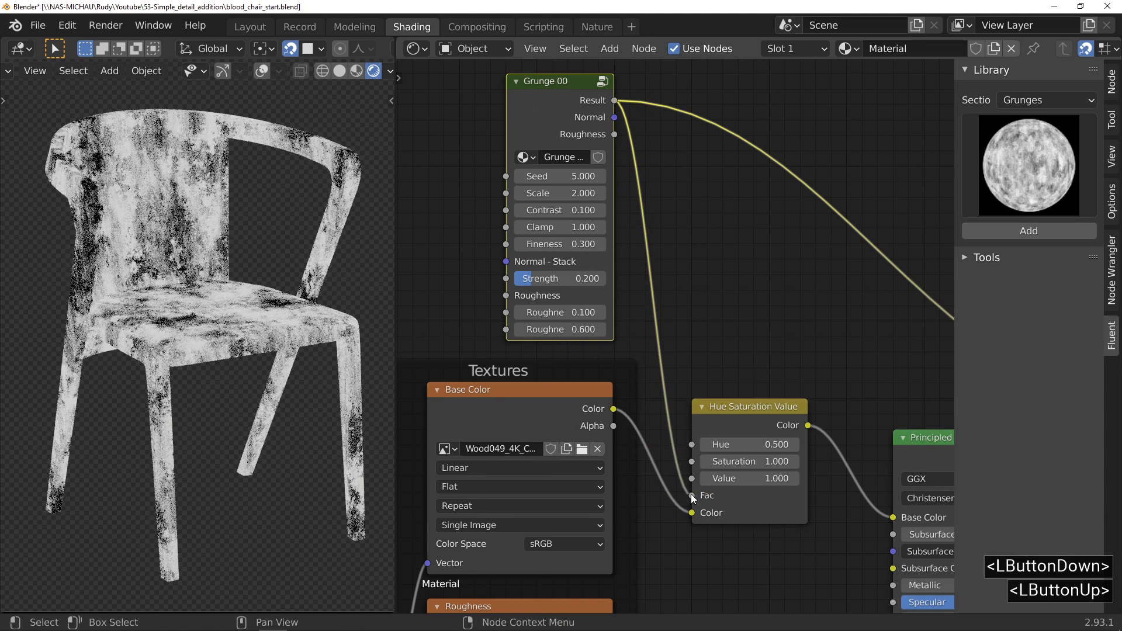
Preview the Hue Saturation Value node and set its Value to 0.5 and Saturation to 1.1
{"action": "left_click", "coordinate": [748, 416], "text": "ctrl+shift"}
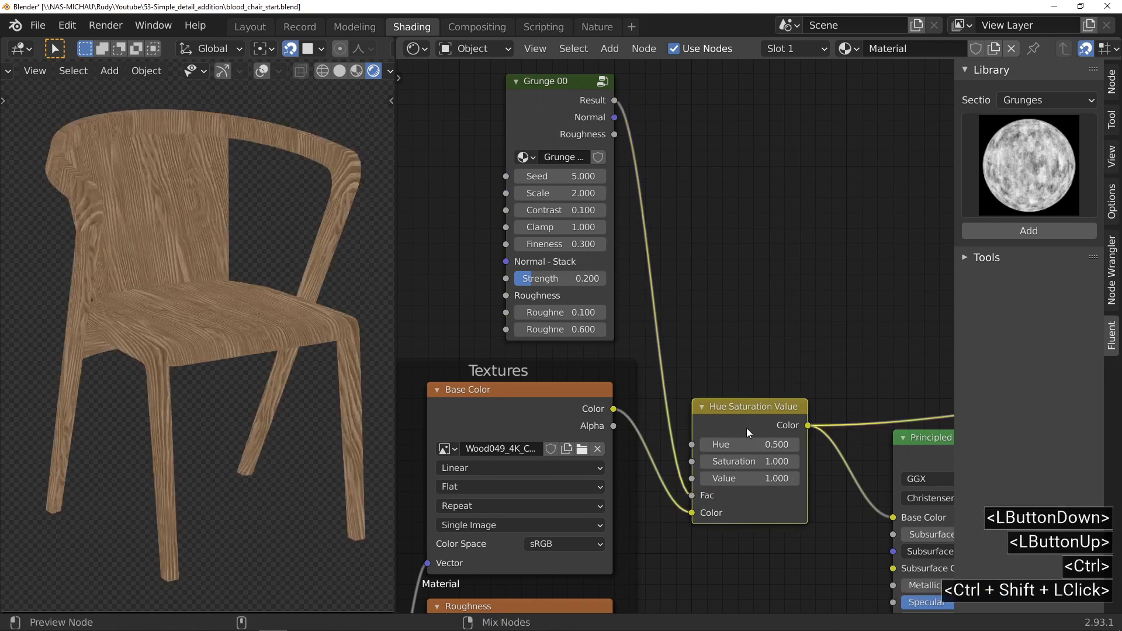
{"action": "middle_click_drag", "start_coordinate": [776, 492], "coordinate": [774, 353], "text": "ctrl"}
{"action": "left_click", "coordinate": [701, 479]}
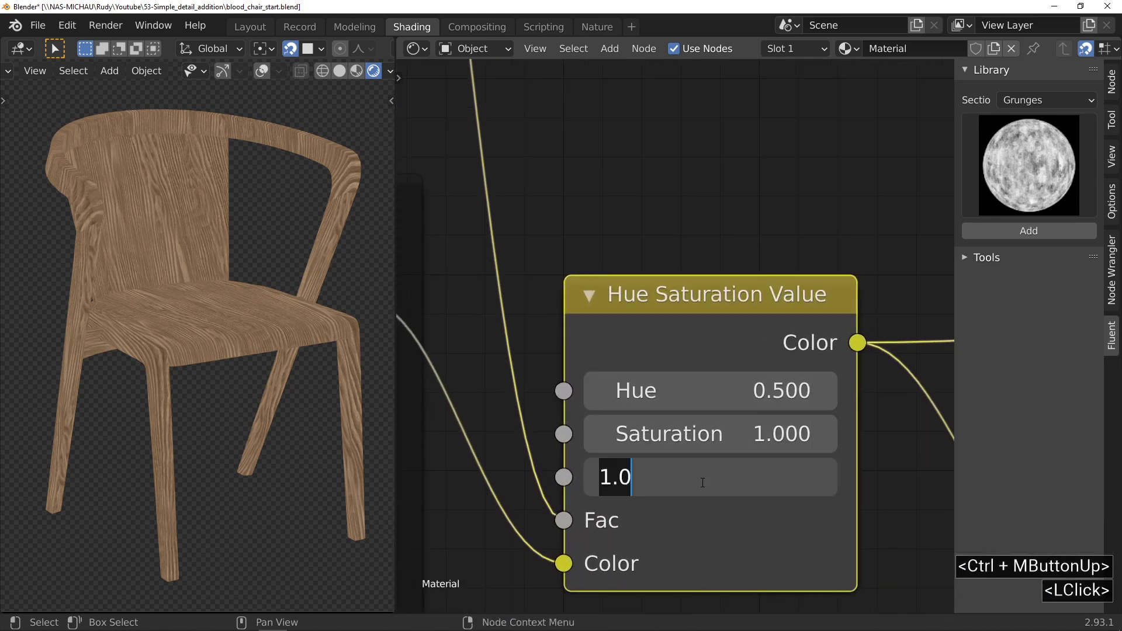
{"action": "type", "text": ".5"}
{"action": "key", "text": "Return"}
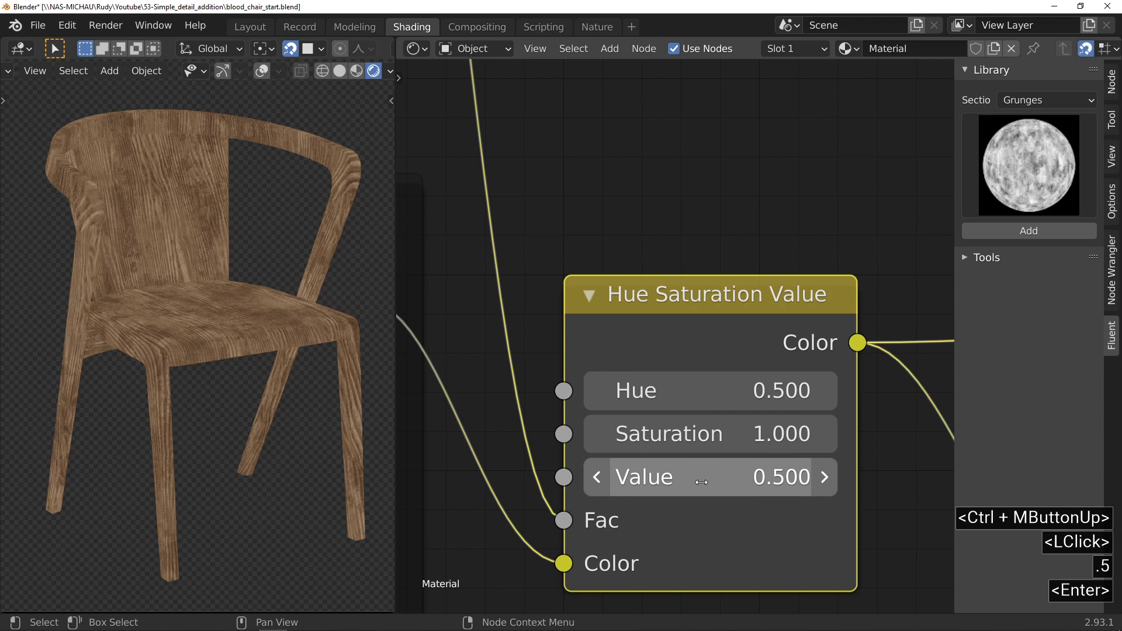
{"action": "left_click", "coordinate": [712, 445]}
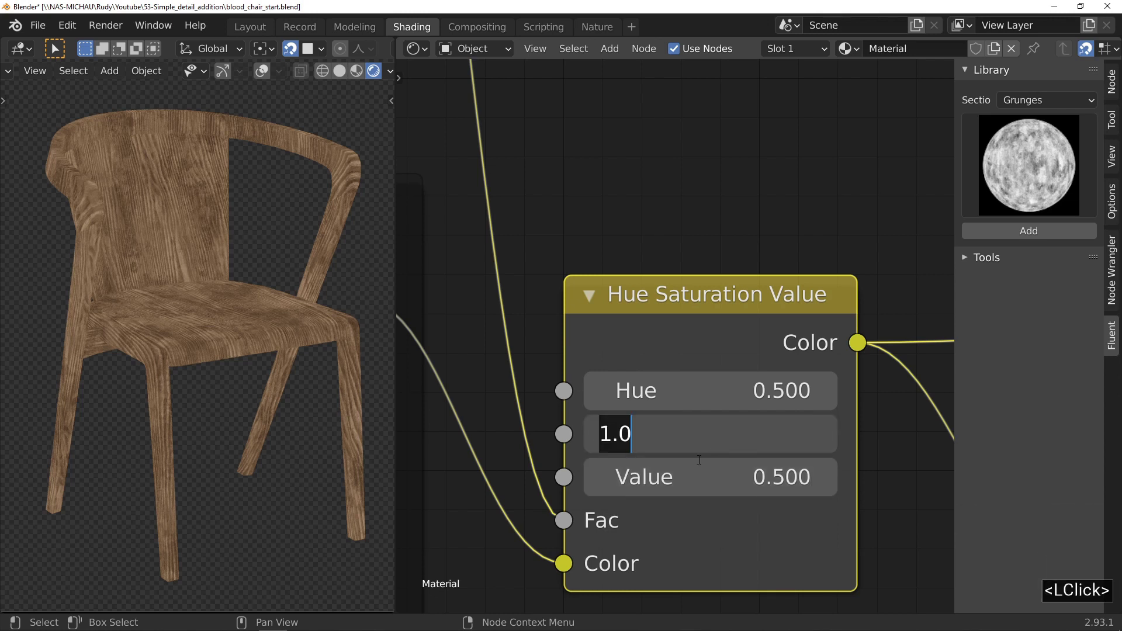
{"action": "type", "text": "1.1"}
{"action": "key", "text": "Return"}
Set the Hue Saturation Value node's Hue to 0.49 and preview the Principled BSDF
{"action": "left_click", "coordinate": [708, 399]}
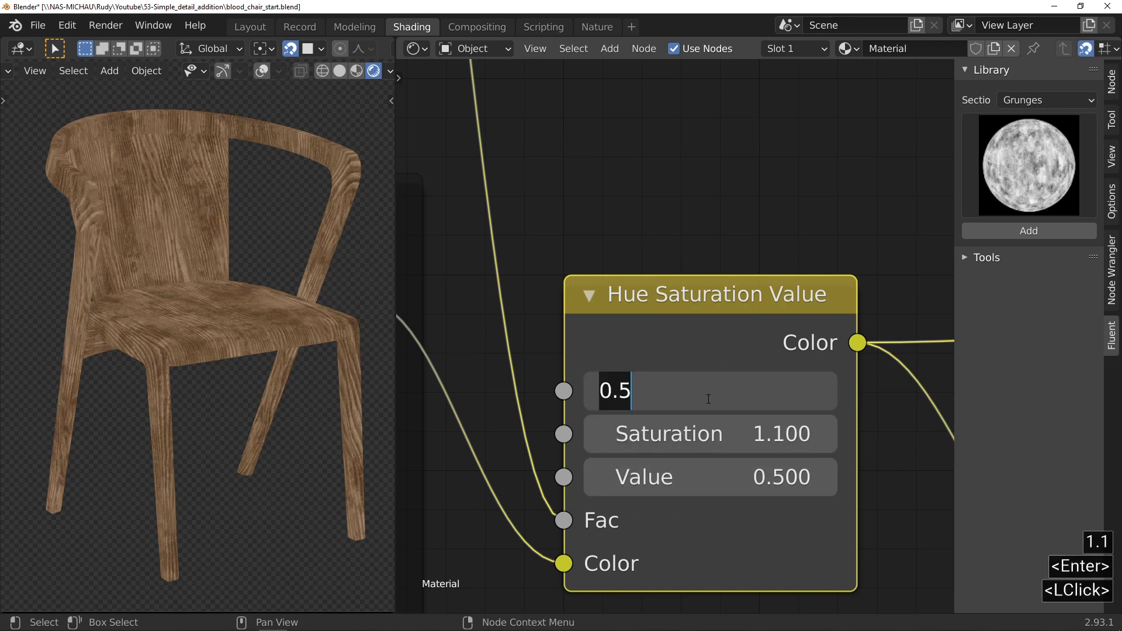
{"action": "type", "text": ".45"}
{"action": "key", "text": "Return"}
{"action": "left_click", "coordinate": [660, 391]}
{"action": "left_click_drag", "start_coordinate": [635, 390], "coordinate": [655, 384]}
{"action": "type", "text": "9"}
{"action": "key", "text": "Return"}
{"action": "middle_click_drag", "start_coordinate": [656, 384], "coordinate": [681, 501], "text": "ctrl"}
{"action": "left_click", "coordinate": [751, 339], "text": "ctrl+shift"}
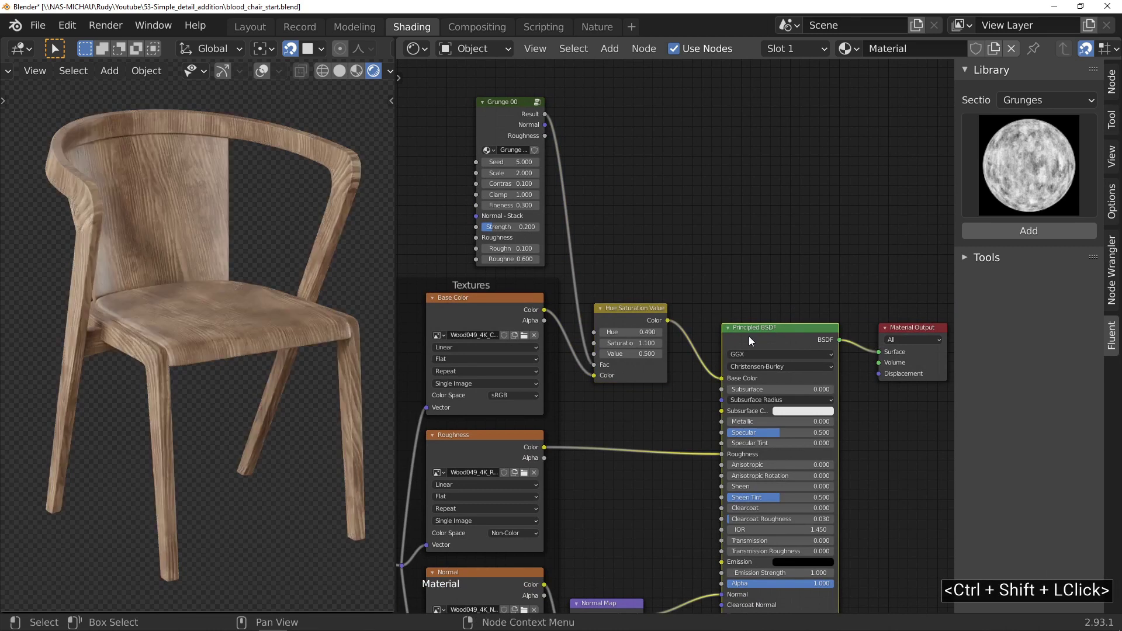
Duplicate the Hue Saturation Value node, insert the copy between the original and the Principled BSDF, and preview it
{"action": "left_click", "coordinate": [636, 311]}
{"action": "left_click", "coordinate": [636, 310]}
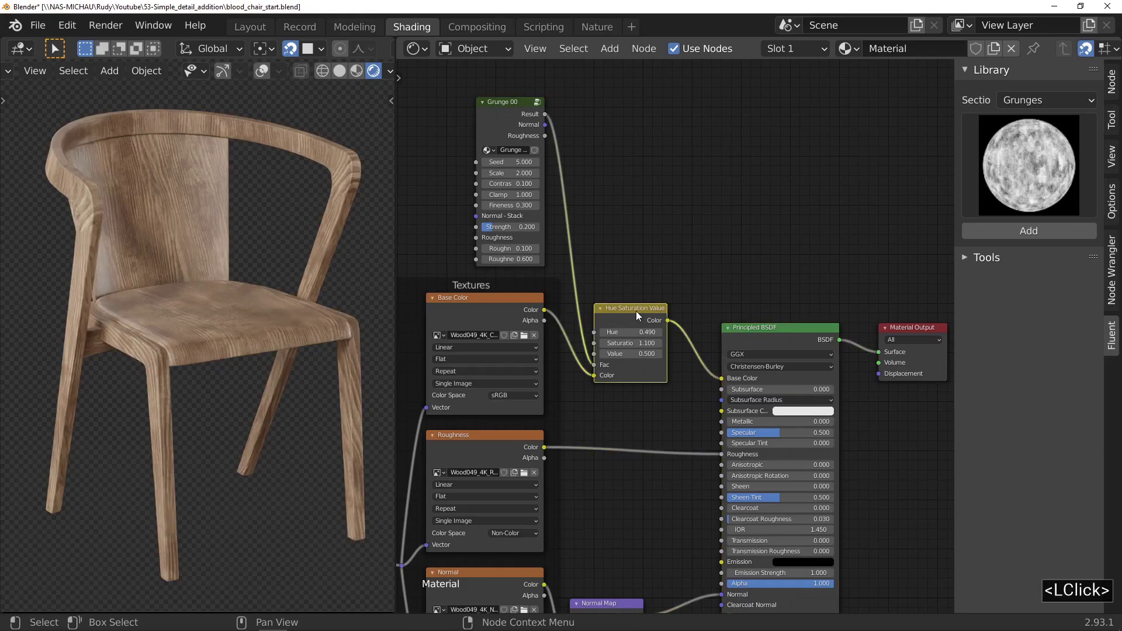
{"action": "key", "text": "shift+d"}
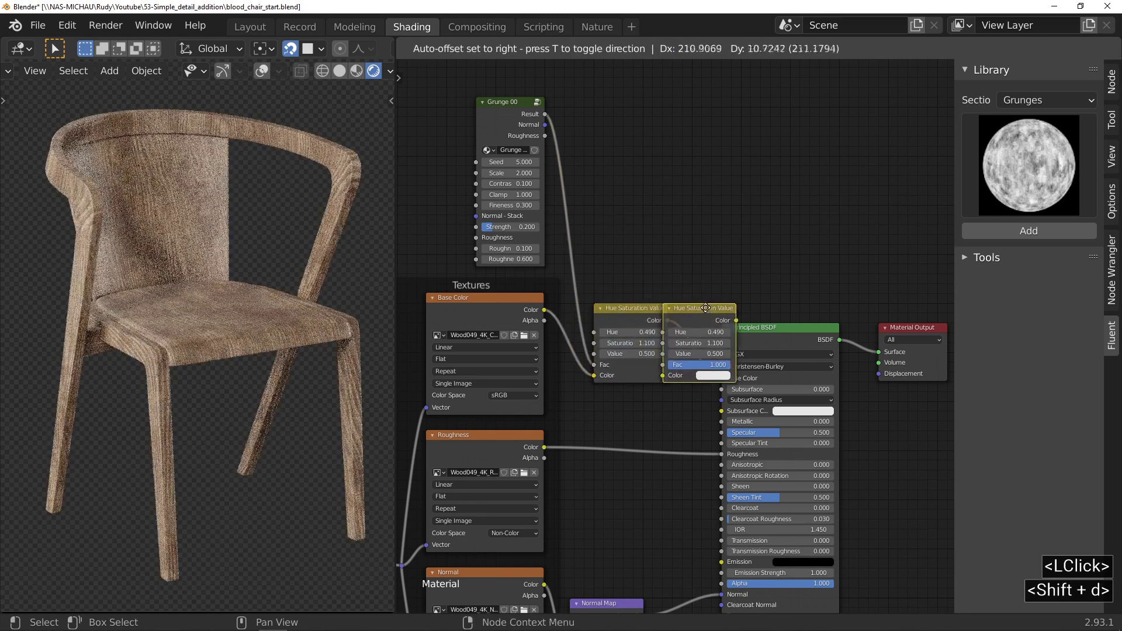
{"action": "left_click", "coordinate": [714, 311]}
{"action": "middle_click_drag", "start_coordinate": [740, 324], "coordinate": [738, 204], "text": "ctrl"}
{"action": "left_click", "coordinate": [729, 305], "text": "ctrl+shift"}
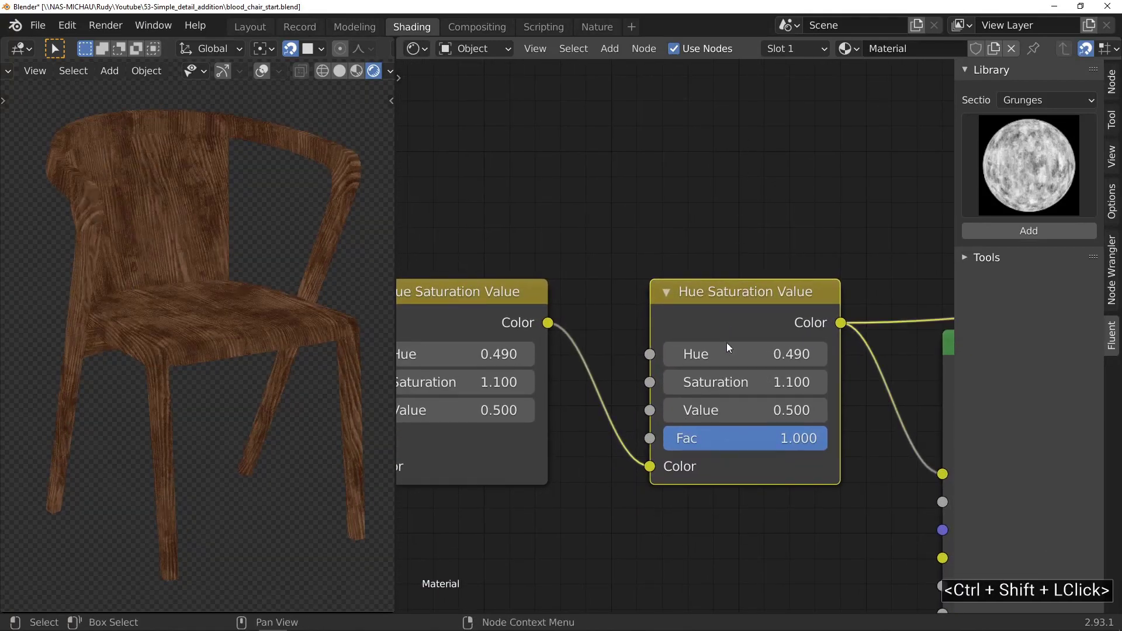
Set the second Hue Saturation Value node's Hue to 0.5, Saturation to 1 and Value to 2
{"action": "type", "text": ".5"}
{"action": "key", "text": "Tab"}
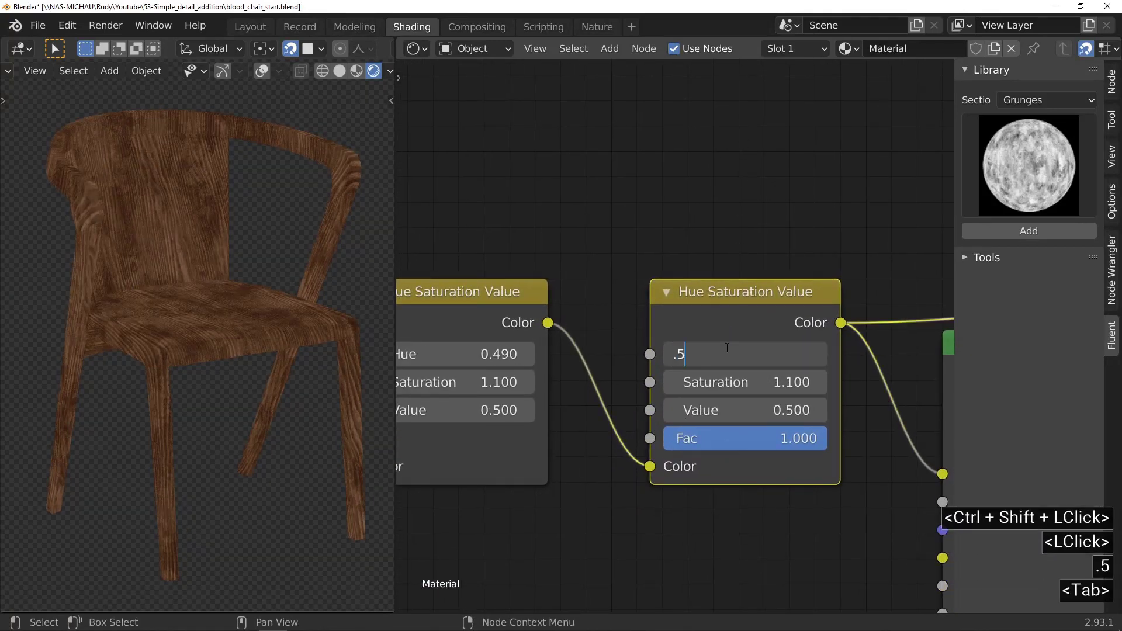
{"action": "key", "text": "Tab"}
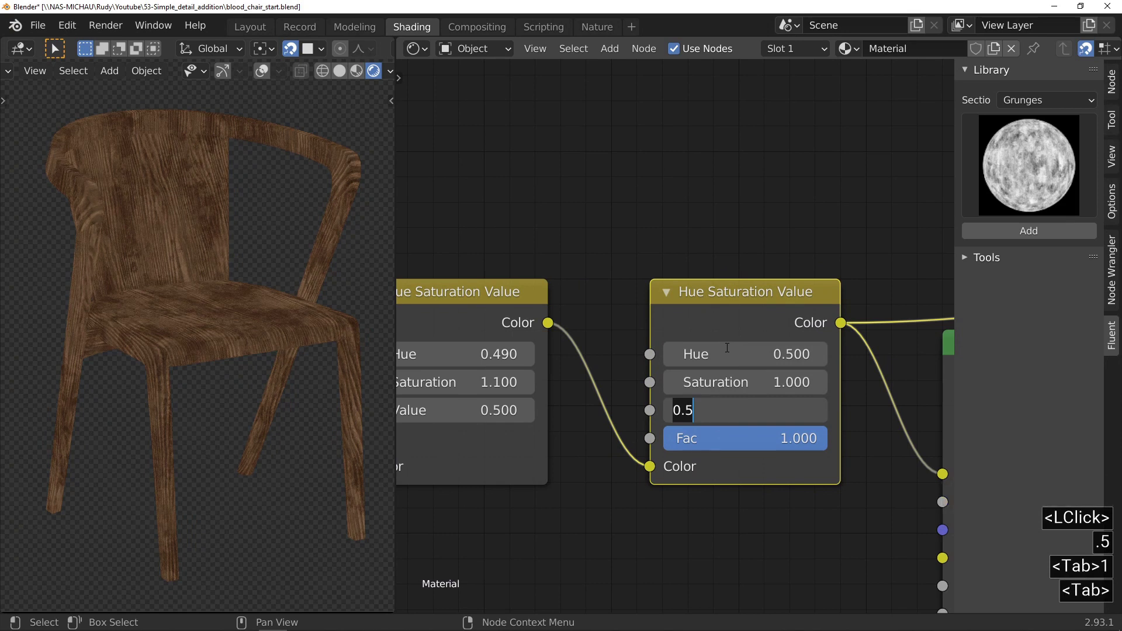
{"action": "type", "text": "1"}
{"action": "key", "text": "Return"}
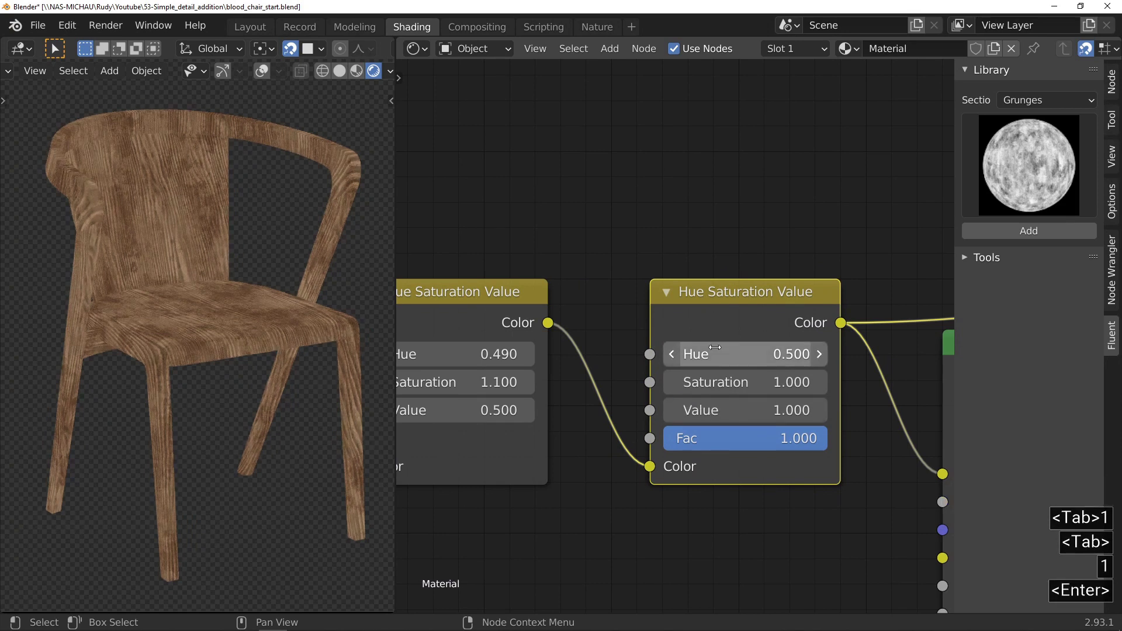
{"action": "left_click", "coordinate": [739, 413]}
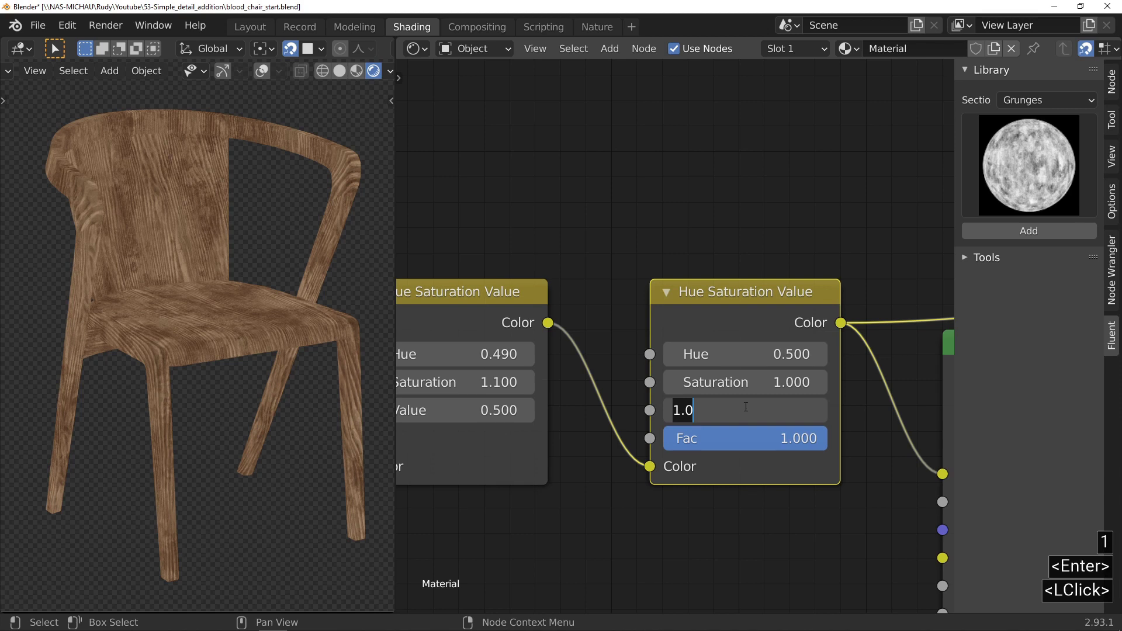
{"action": "key", "text": "Return"}
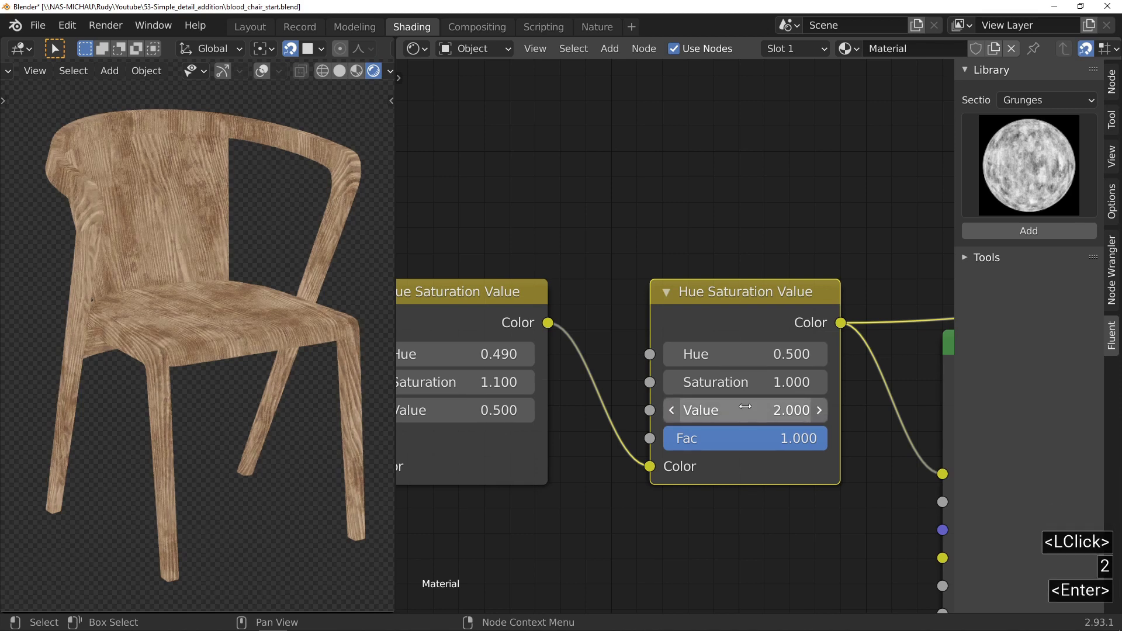
Add Fluent's Mask - All Edges node and place it above the first Hue Saturation Value node
{"action": "middle_click_drag", "start_coordinate": [744, 357], "coordinate": [771, 342], "text": "ctrl"}
{"action": "key", "text": "f"}
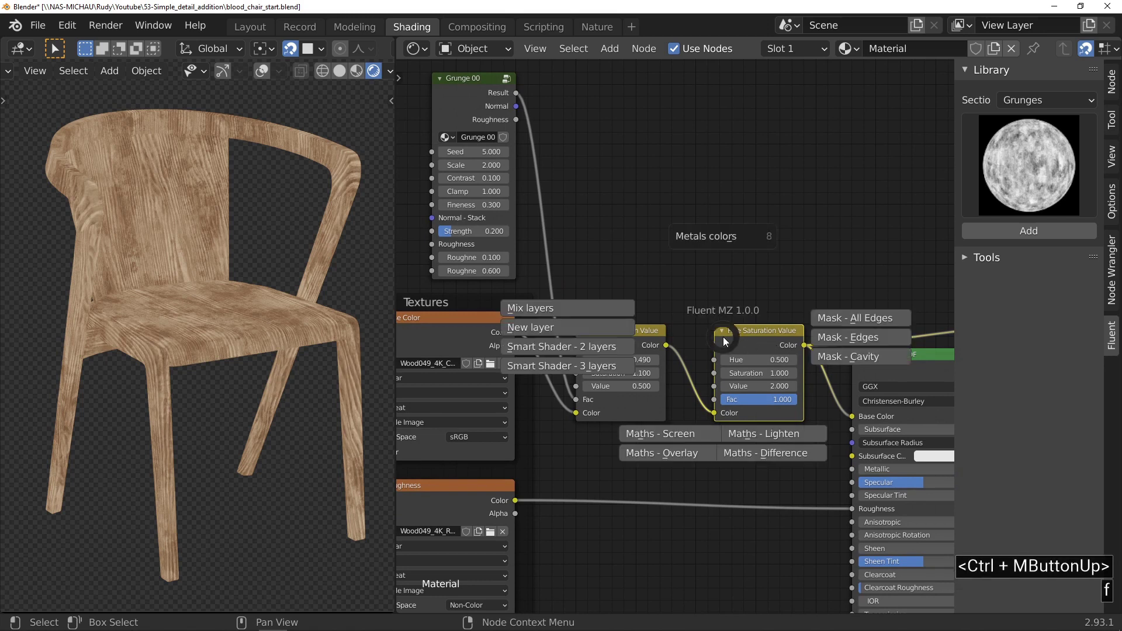
{"action": "left_click", "coordinate": [879, 321]}
{"action": "left_click_drag", "start_coordinate": [619, 344], "coordinate": [614, 236]}
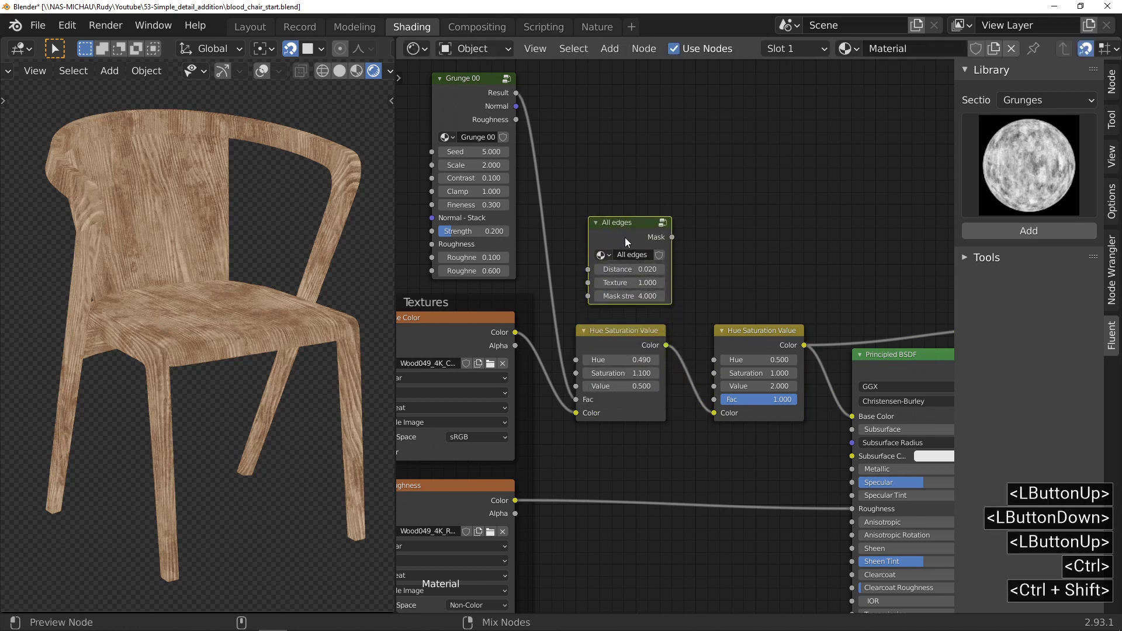
Preview the All edges mask, set its Distance to 0.02/8, and connect its Mask to the second Hue Saturation Value node's Fac
{"action": "left_click", "coordinate": [622, 232], "text": "ctrl+shift"}
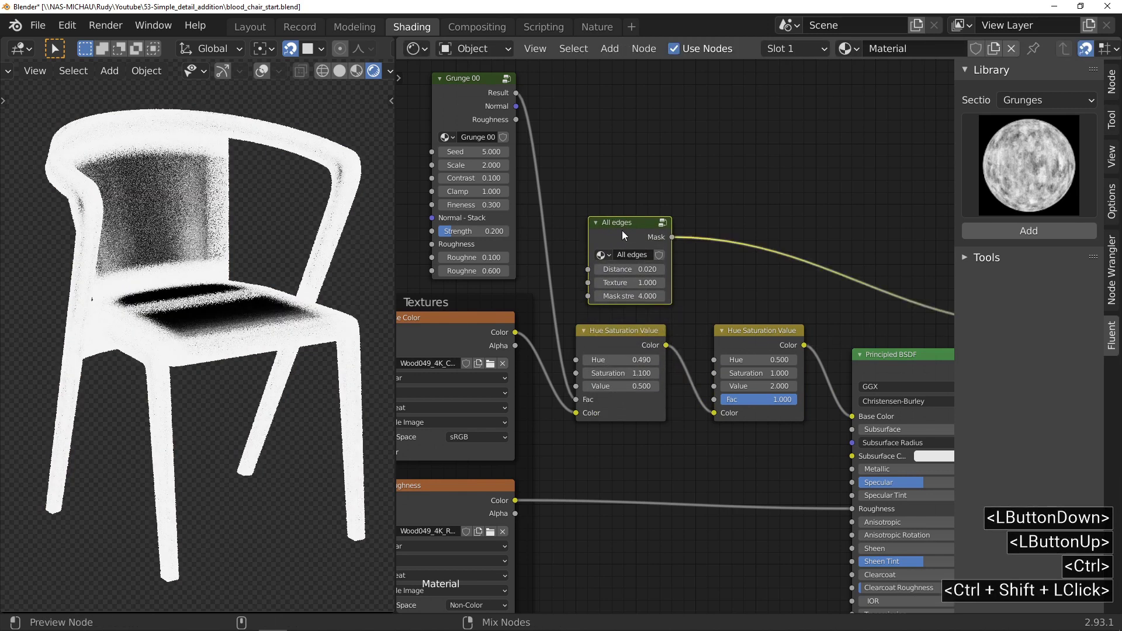
{"action": "left_click_drag", "start_coordinate": [622, 261], "coordinate": [622, 261]}
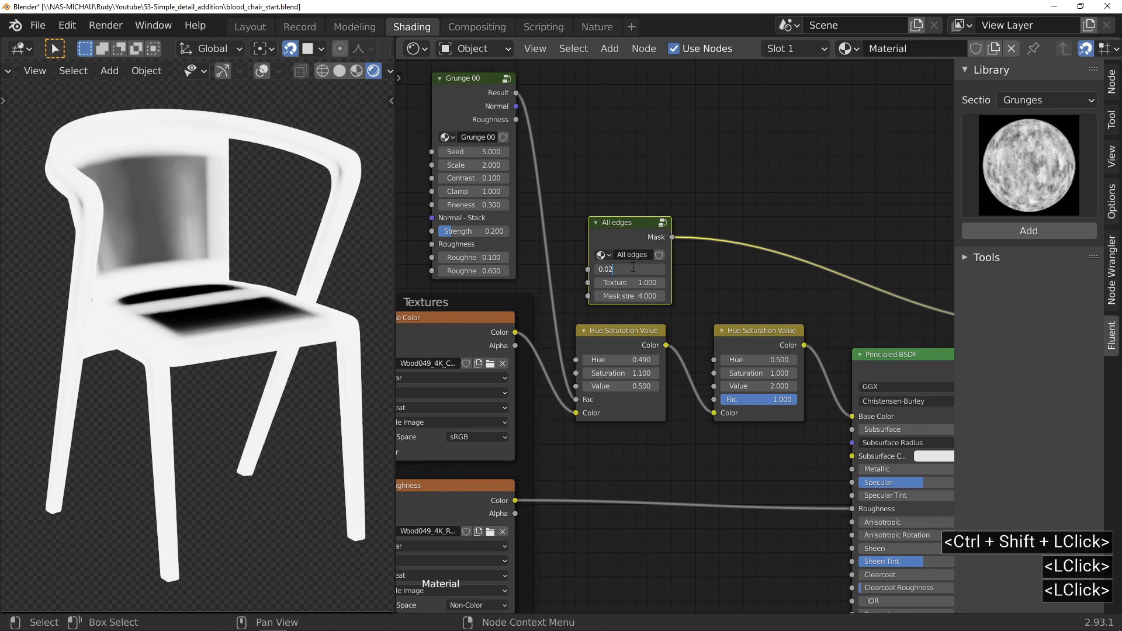
{"action": "type", "text": "/8"}
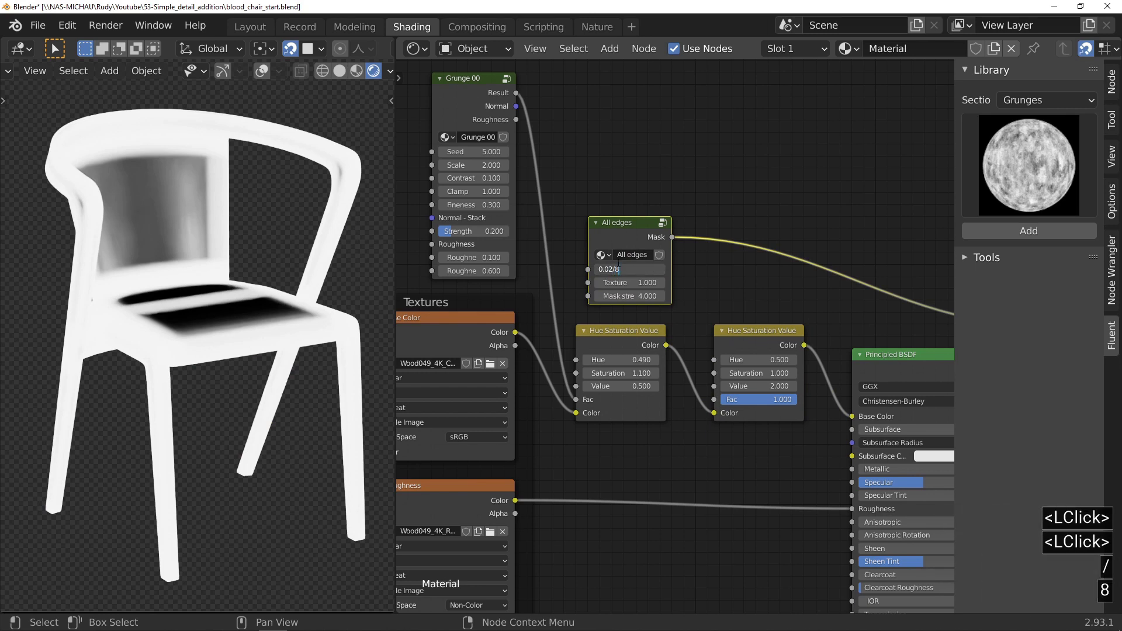
{"action": "key", "text": "Return"}
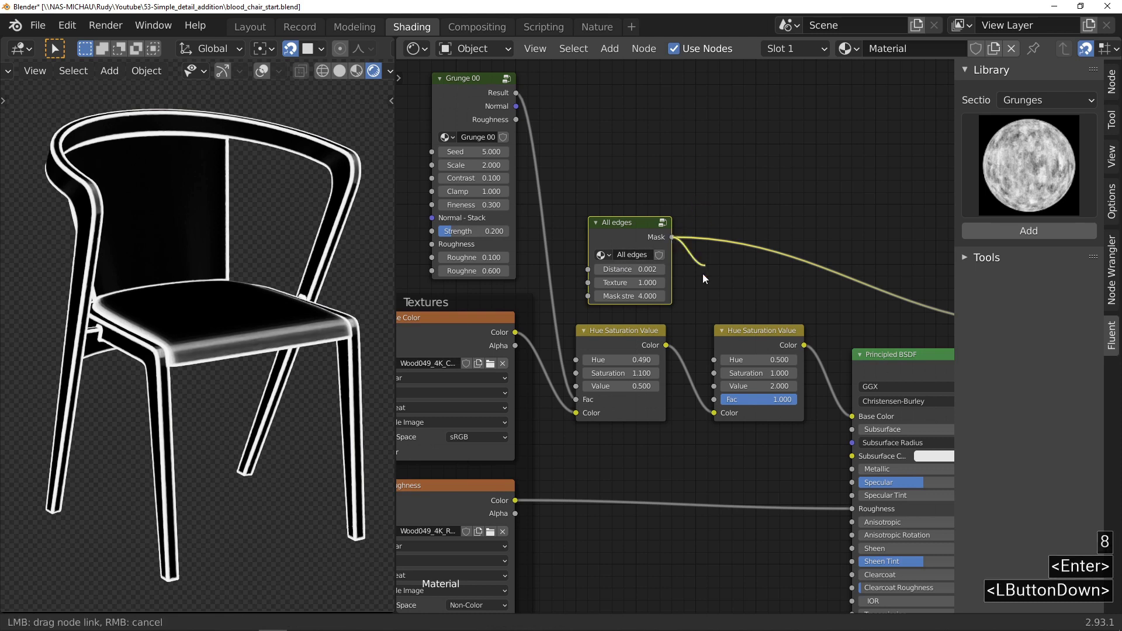
{"action": "left_click_drag", "start_coordinate": [711, 399], "coordinate": [712, 399]}
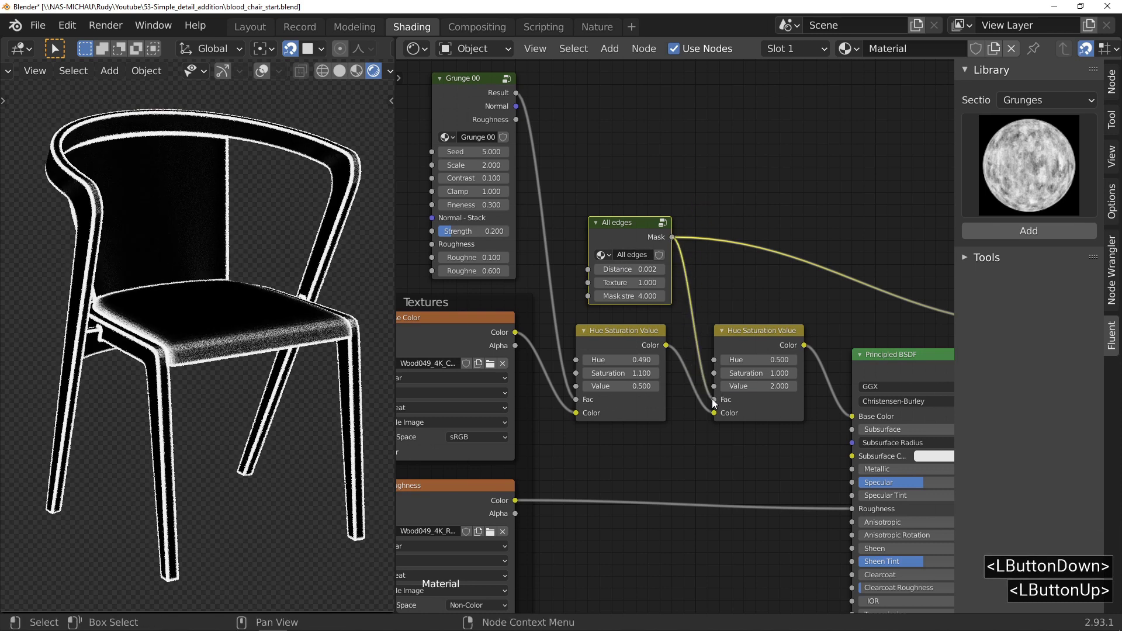
{"action": "left_click", "coordinate": [764, 333], "text": "ctrl+shift"}
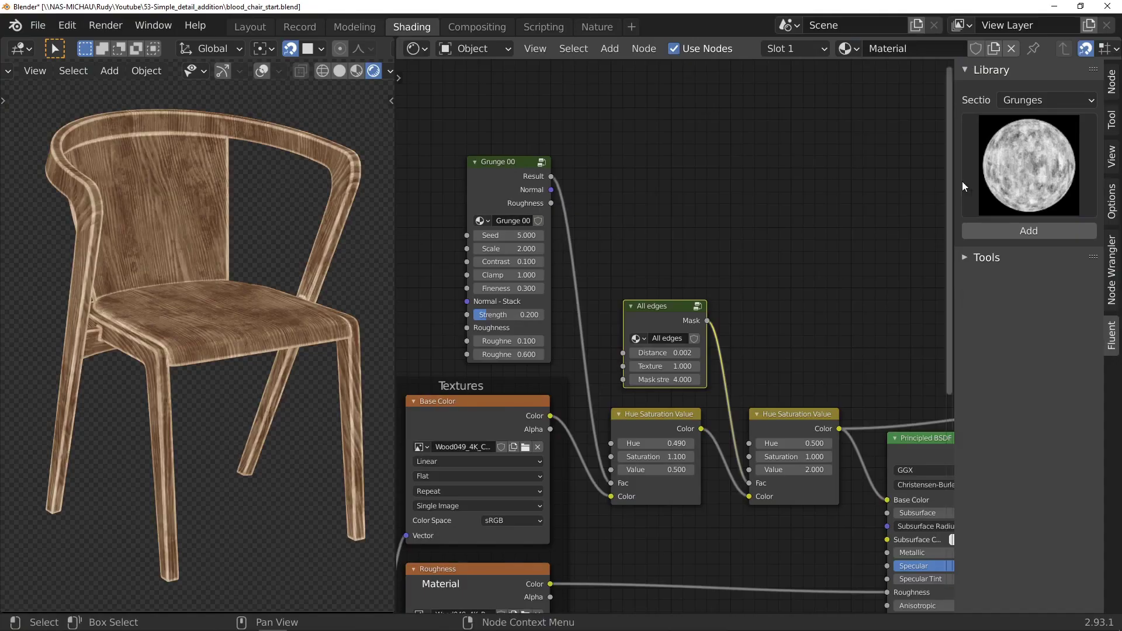
Add a Grunge 03 node above the All edges node and connect its Result to the All edges Texture input
{"action": "left_click", "coordinate": [1018, 162]}
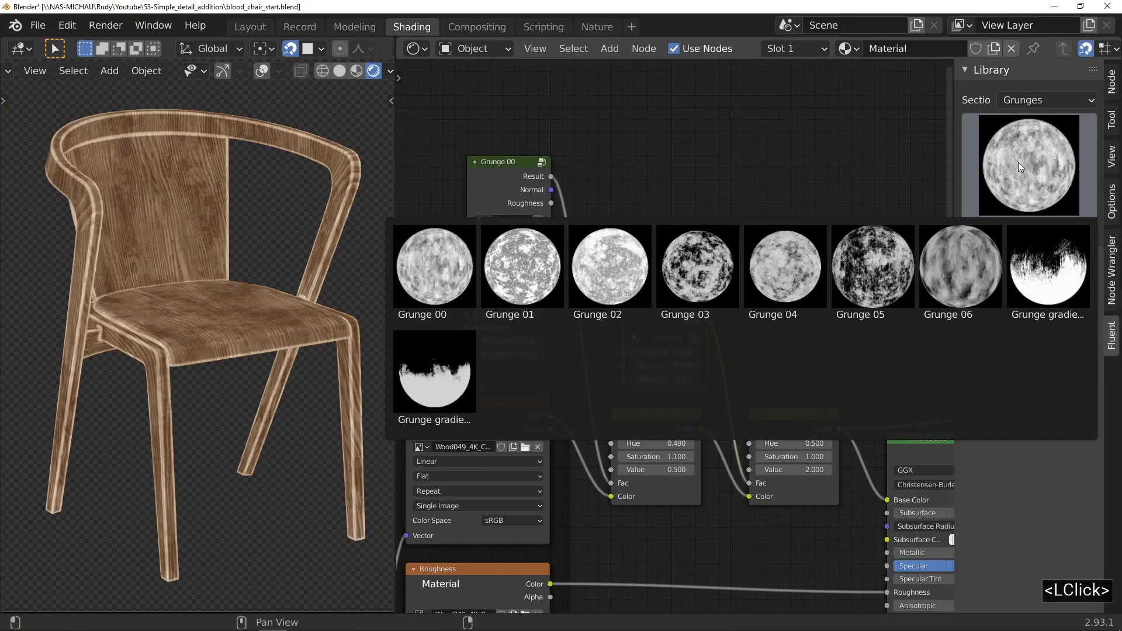
{"action": "left_click", "coordinate": [710, 272]}
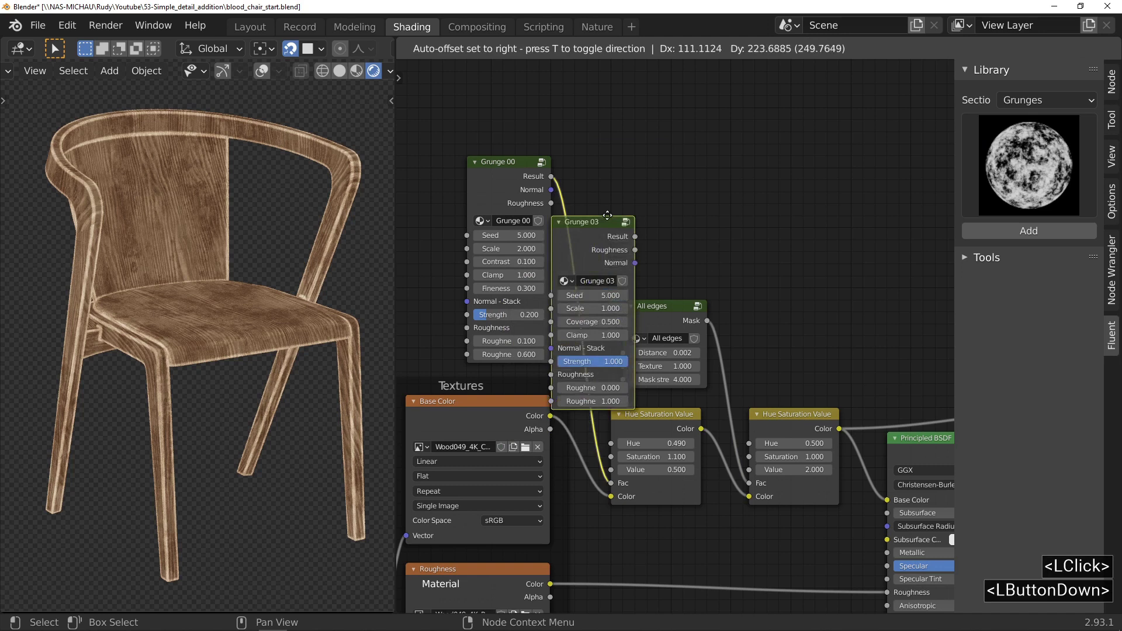
{"action": "left_click", "coordinate": [674, 121]}
{"action": "left_click_drag", "start_coordinate": [707, 117], "coordinate": [596, 305]}
{"action": "left_click_drag", "start_coordinate": [621, 366], "coordinate": [621, 366]}
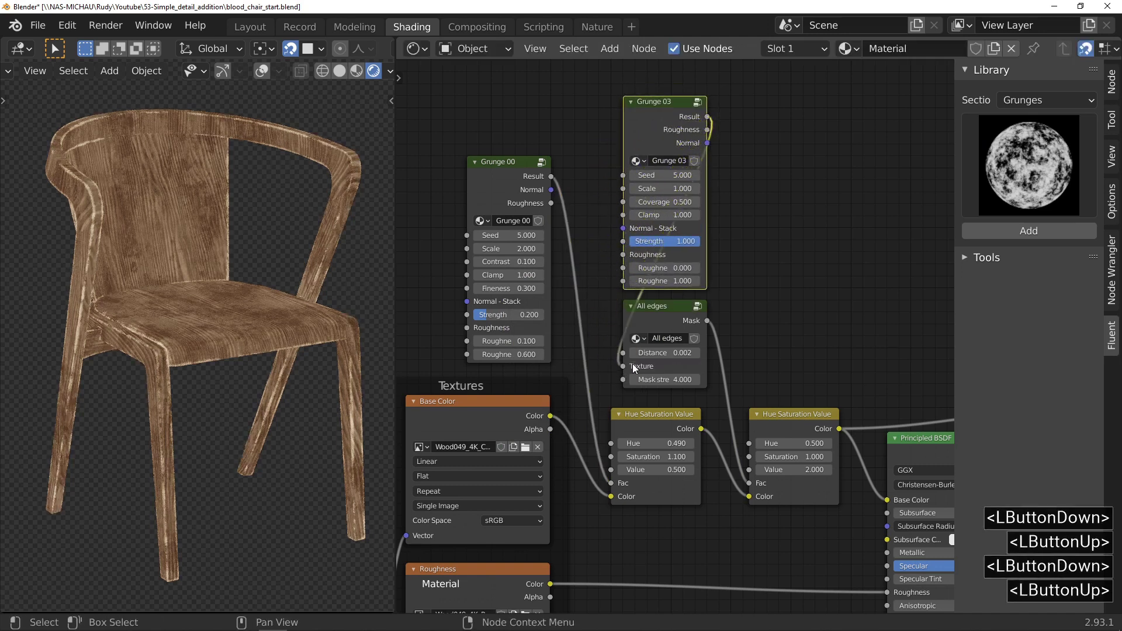
Align the grunge and edge mask nodes above the Hue Saturation Value nodes they drive and preview the Principled BSDF
{"action": "left_click_drag", "start_coordinate": [619, 150], "coordinate": [809, 314]}
{"action": "left_click_drag", "start_coordinate": [512, 180], "coordinate": [656, 205]}
{"action": "middle_click_drag", "start_coordinate": [657, 204], "coordinate": [546, 226]}
{"action": "key", "text": "ctrl"}
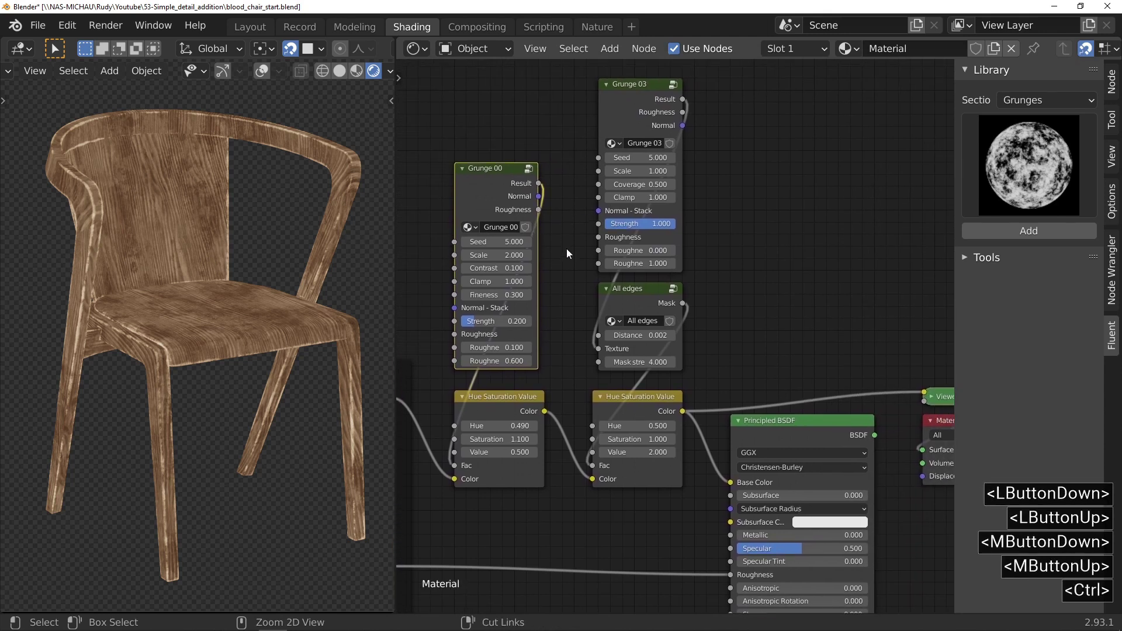
{"action": "middle_click_drag", "start_coordinate": [625, 338], "coordinate": [611, 268]}
{"action": "left_click", "coordinate": [751, 366], "text": "ctrl+shift"}
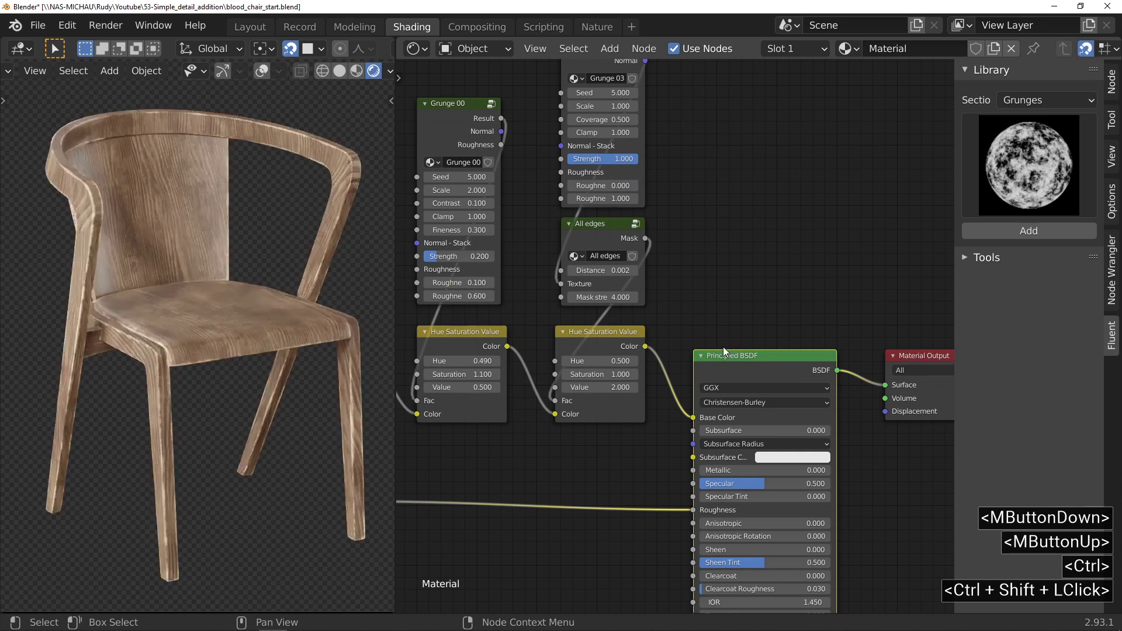
Duplicate the second Hue Saturation Value node, insert the copy before the Principled BSDF, preview it and set its Value to 0.1
{"action": "middle_click_drag", "start_coordinate": [688, 337], "coordinate": [588, 315]}
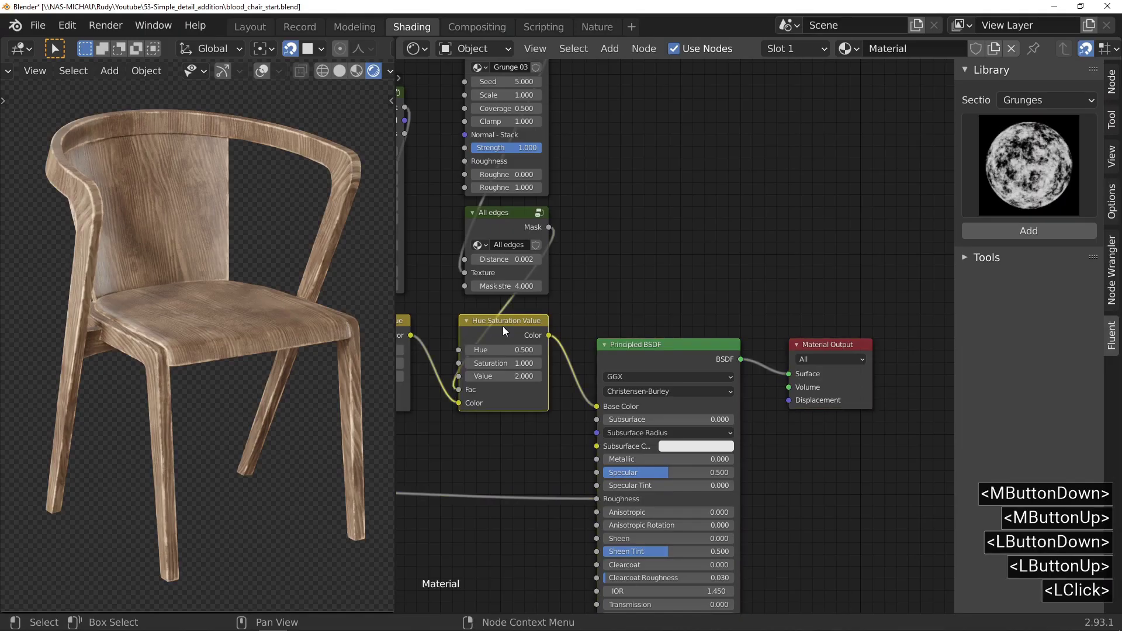
{"action": "key", "text": "shift+d"}
{"action": "left_click", "coordinate": [615, 329]}
{"action": "left_click", "coordinate": [641, 327]}
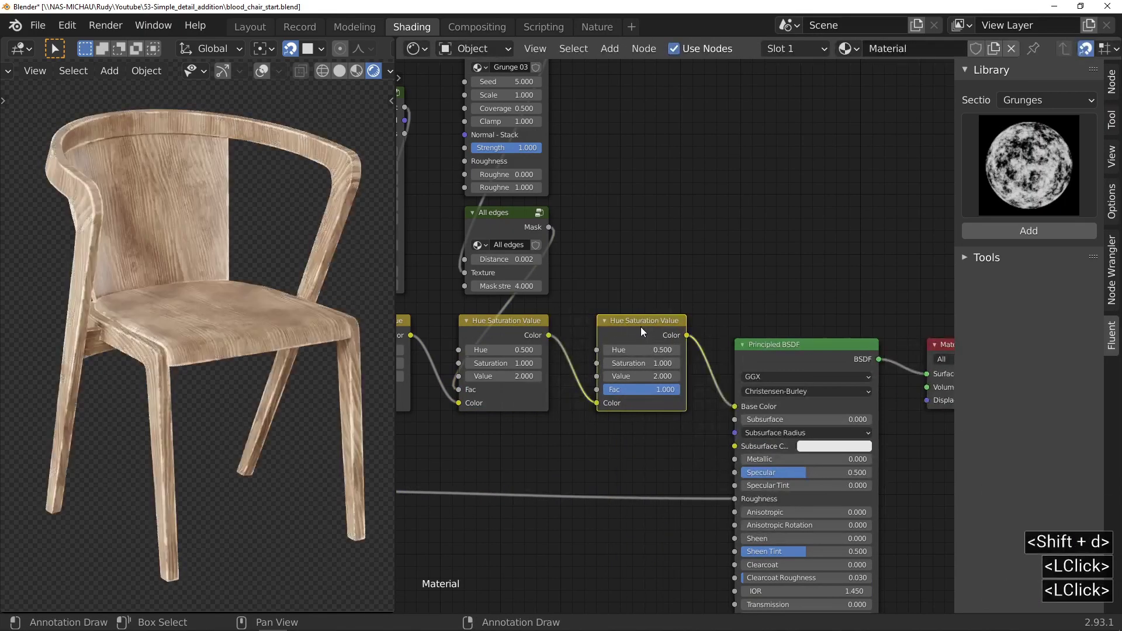
{"action": "left_click", "coordinate": [640, 327], "text": "ctrl+shift"}
{"action": "middle_click_drag", "start_coordinate": [641, 327], "coordinate": [611, 159], "text": "ctrl"}
{"action": "left_click", "coordinate": [653, 392]}
{"action": "type", "text": ".1"}
{"action": "key", "text": "Return"}
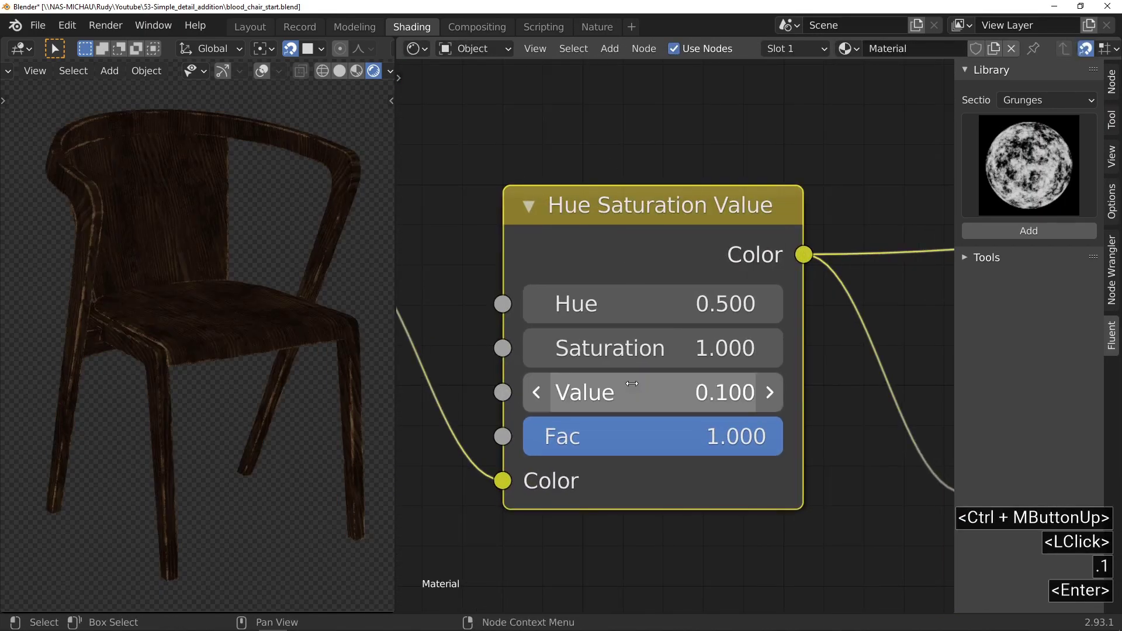
Add Fluent's Mask - Cavity node above the third Hue Saturation Value node and preview it
{"action": "middle_click_drag", "start_coordinate": [713, 279], "coordinate": [676, 492], "text": "ctrl"}
{"action": "middle_click", "coordinate": [689, 292], "text": "ctrl"}
{"action": "left_click", "coordinate": [763, 278]}
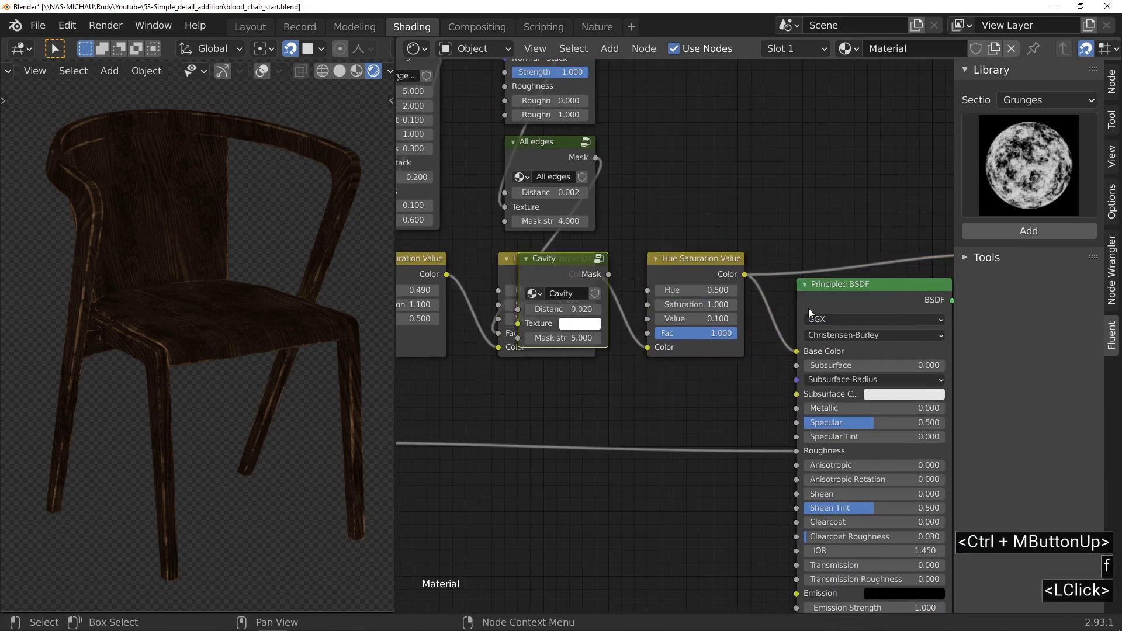
{"action": "left_click", "coordinate": [692, 160]}
{"action": "left_click", "coordinate": [691, 157], "text": "ctrl+shift"}
Duplicate the Grunge 03 node above the Cavity node and connect the copy's Result to the Cavity Texture input
{"action": "middle_click_drag", "start_coordinate": [689, 152], "coordinate": [693, 250]}
{"action": "left_click", "coordinate": [546, 117]}
{"action": "key", "text": "shift+d"}
{"action": "left_click", "coordinate": [689, 104]}
{"action": "left_click_drag", "start_coordinate": [736, 113], "coordinate": [645, 398]}
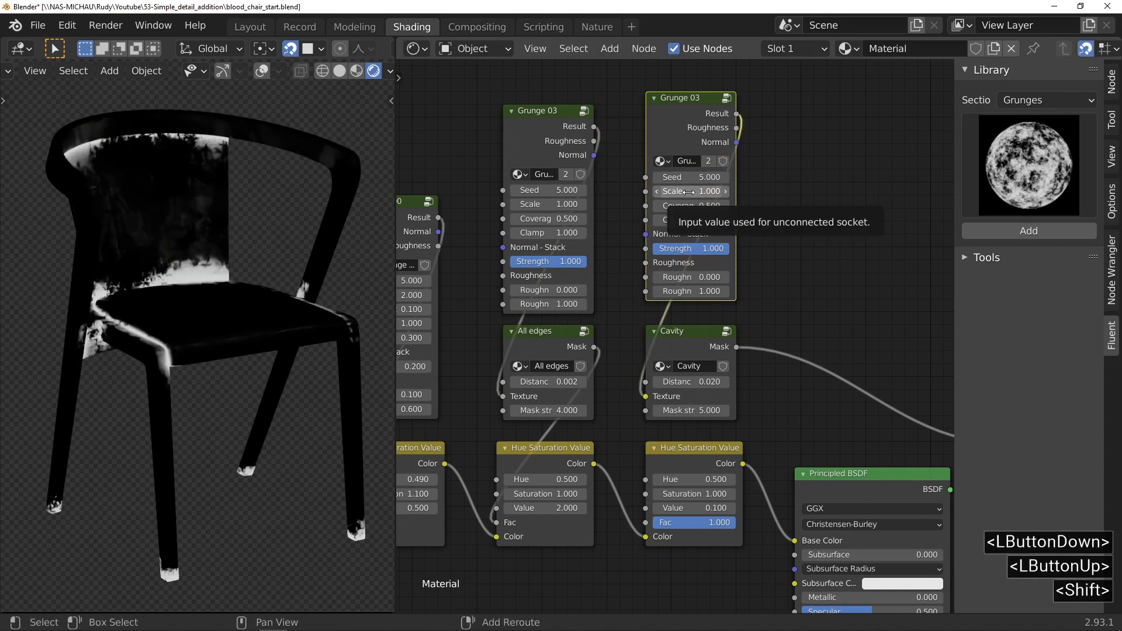
Set the duplicated Grunge 03's Coverage to 1 and the Cavity mask's Distance to 0.06
{"action": "left_click_drag", "start_coordinate": [688, 205], "coordinate": [725, 206], "text": "shift"}
{"action": "left_click", "coordinate": [689, 381]}
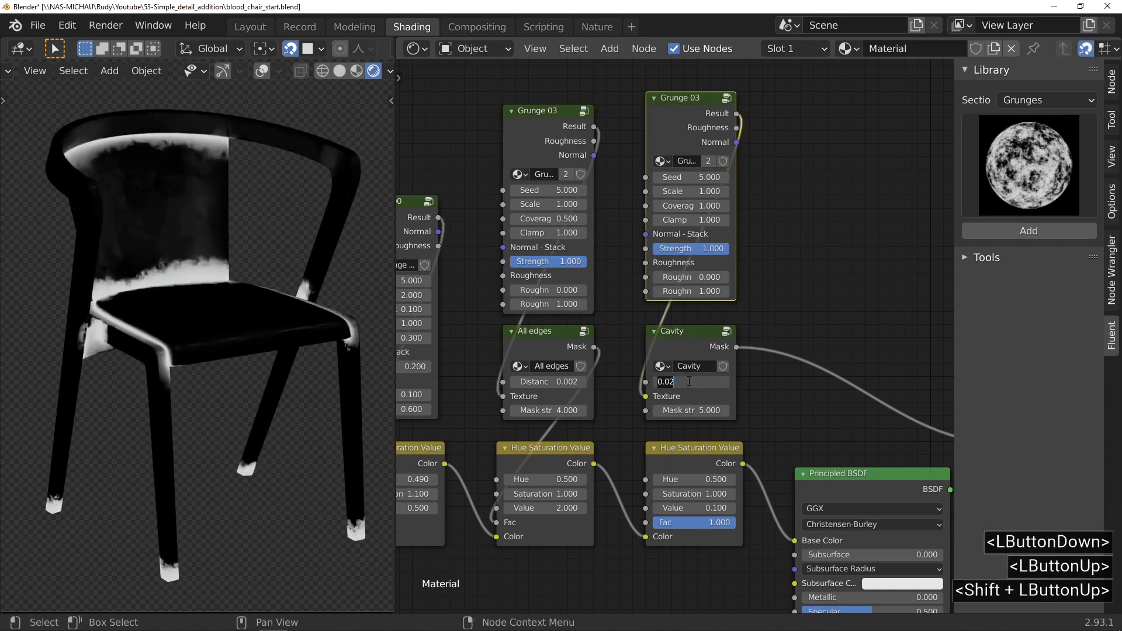
{"action": "type", "text": "6"}
{"action": "key", "text": "Return"}
Connect the Cavity Mask to the third Hue Saturation Value node's Fac and preview that node and the Principled BSDF
{"action": "middle_click_drag", "start_coordinate": [668, 369], "coordinate": [661, 285]}
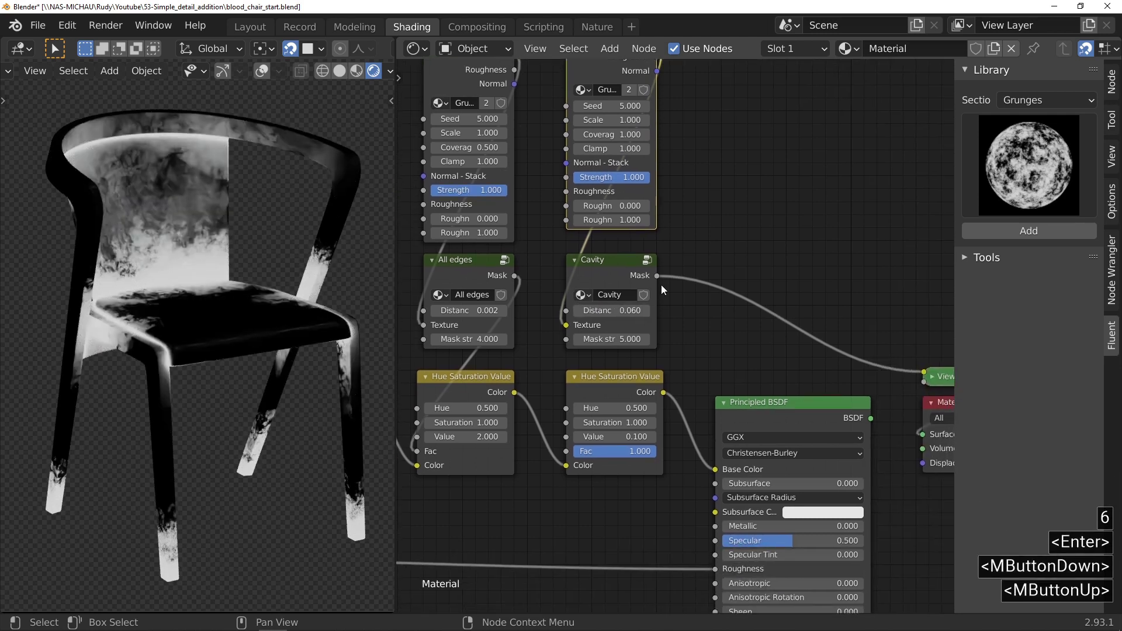
{"action": "left_click", "coordinate": [626, 384]}
{"action": "left_click", "coordinate": [626, 385], "text": "ctrl+shift"}
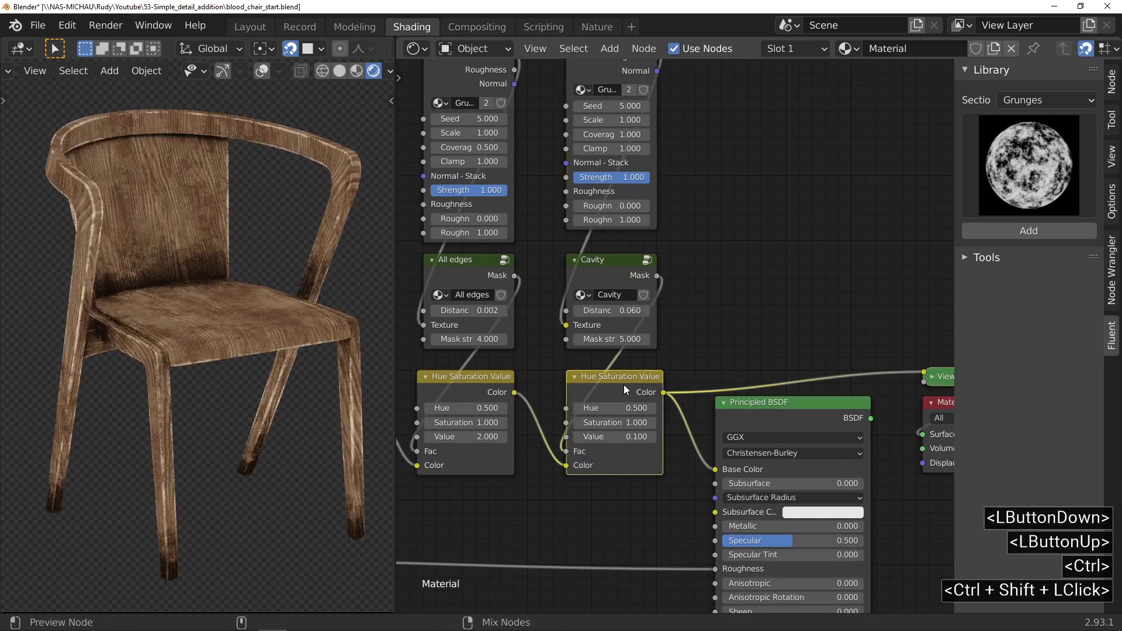
{"action": "left_click", "coordinate": [770, 418], "text": "ctrl+shift"}
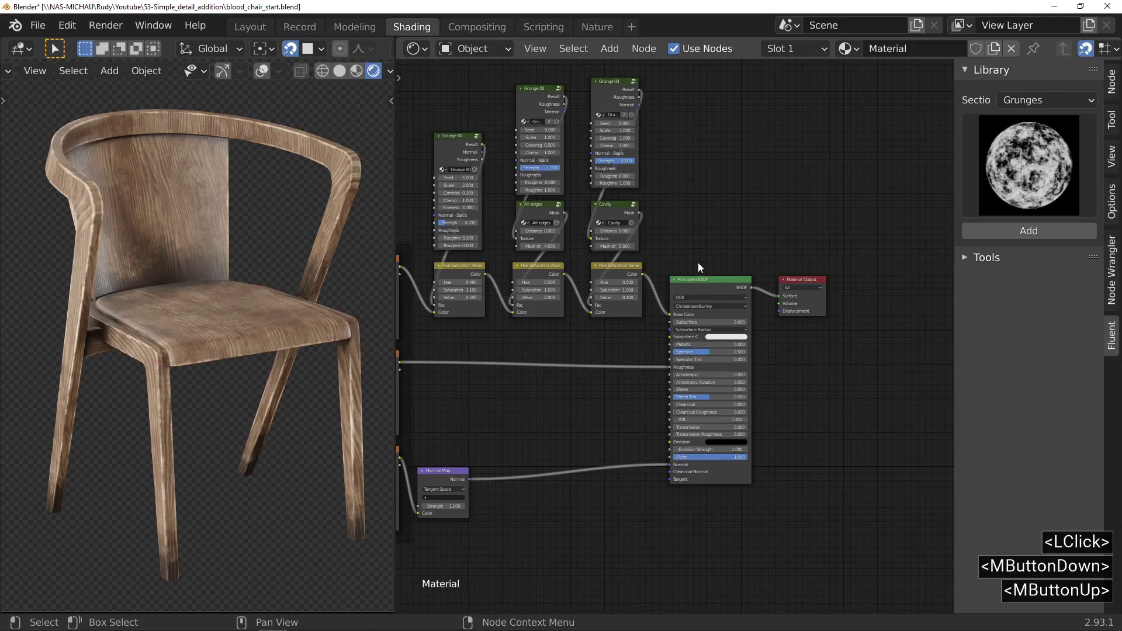
Move the Principled BSDF and Material Output farther from the color nodes and add Fluent's Smart Shader - 2 layers setup
{"action": "left_click_drag", "start_coordinate": [697, 248], "coordinate": [807, 299]}
{"action": "left_click_drag", "start_coordinate": [714, 282], "coordinate": [840, 284]}
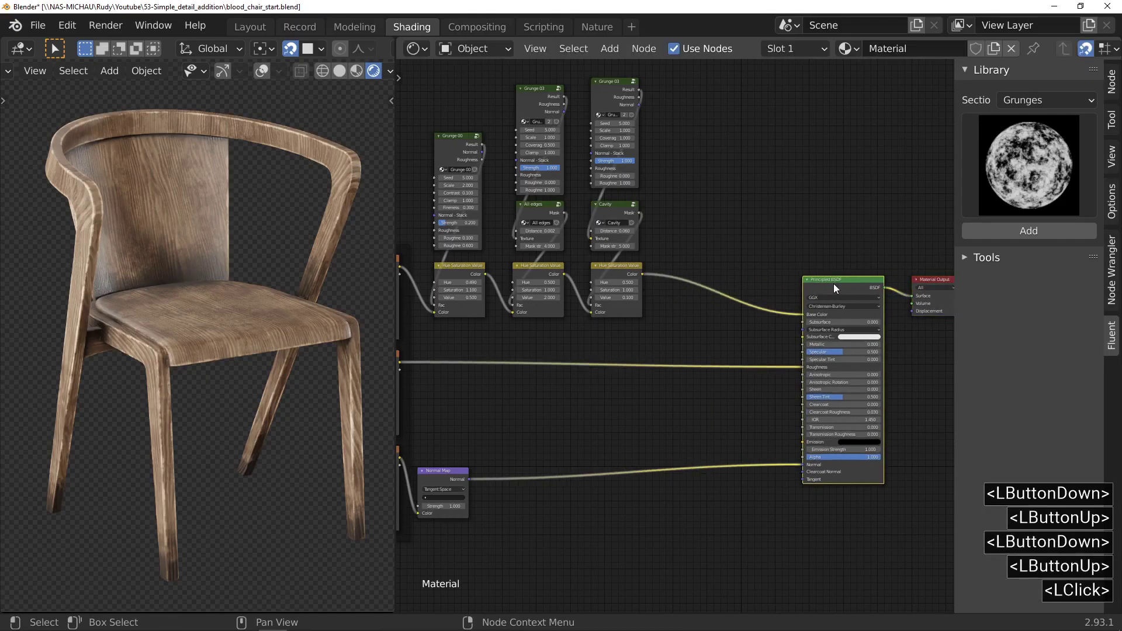
{"action": "key", "text": "f"}
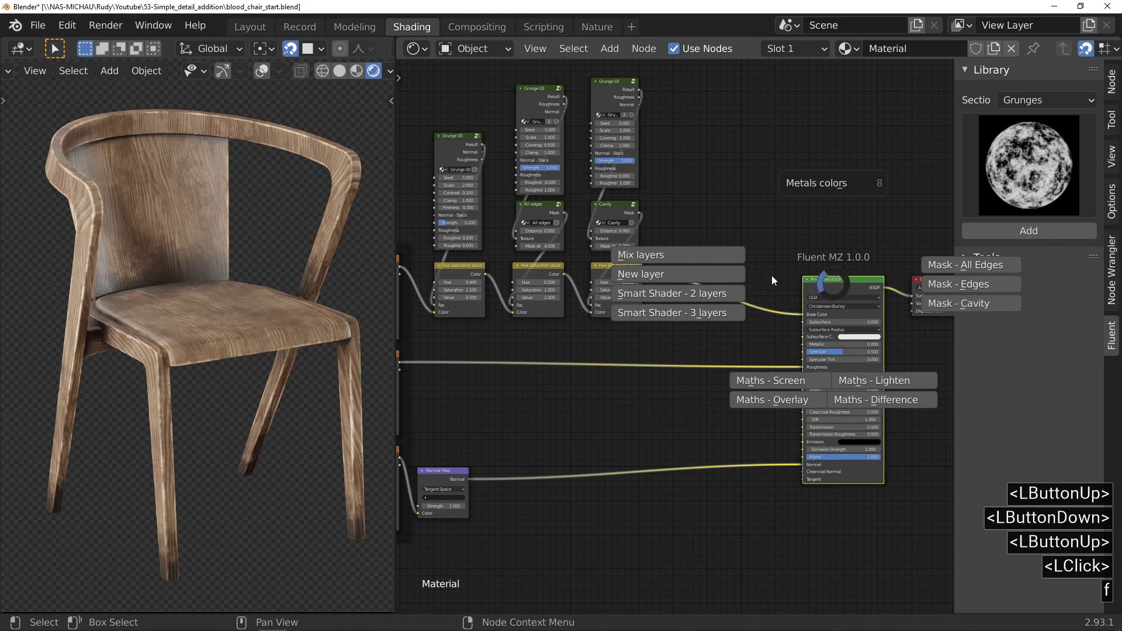
{"action": "left_click", "coordinate": [690, 294]}
{"action": "scroll", "coordinate": [662, 269], "scroll_direction": "up", "scroll_amount": 4}
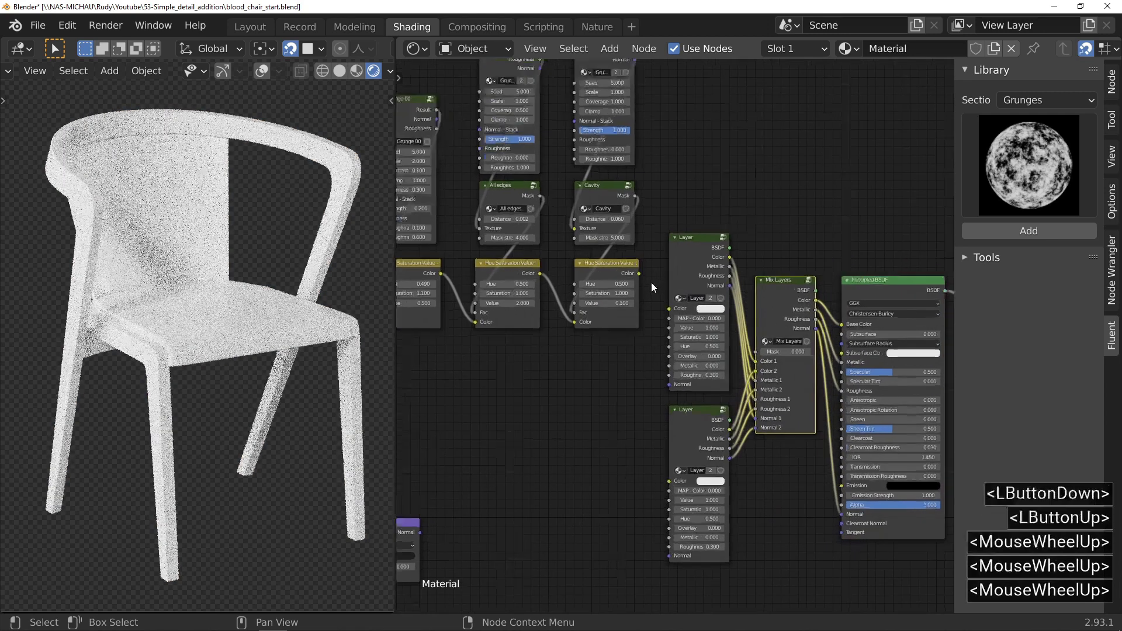
Connect the wood's final color, roughness and normal map outputs to the Color, Roughness and Normal inputs of the first Layer node
{"action": "left_click_drag", "start_coordinate": [640, 272], "coordinate": [672, 313]}
{"action": "scroll", "coordinate": [672, 312], "scroll_direction": "up", "scroll_amount": 1}
{"action": "middle_click_drag", "start_coordinate": [409, 409], "coordinate": [478, 329]}
{"action": "left_click_drag", "start_coordinate": [460, 311], "coordinate": [830, 298]}
{"action": "left_click_drag", "start_coordinate": [562, 476], "coordinate": [723, 384]}
{"action": "left_click_drag", "start_coordinate": [827, 311], "coordinate": [834, 310]}
Preview the second Layer node and set its Color to a dark red with hue 0 and saturation 1
{"action": "middle_click_drag", "start_coordinate": [796, 346], "coordinate": [554, 356]}
{"action": "left_click", "coordinate": [622, 384], "text": "ctrl+shift"}
{"action": "middle_click_drag", "start_coordinate": [626, 434], "coordinate": [652, 339], "text": "ctrl"}
{"action": "left_click", "coordinate": [656, 351]}
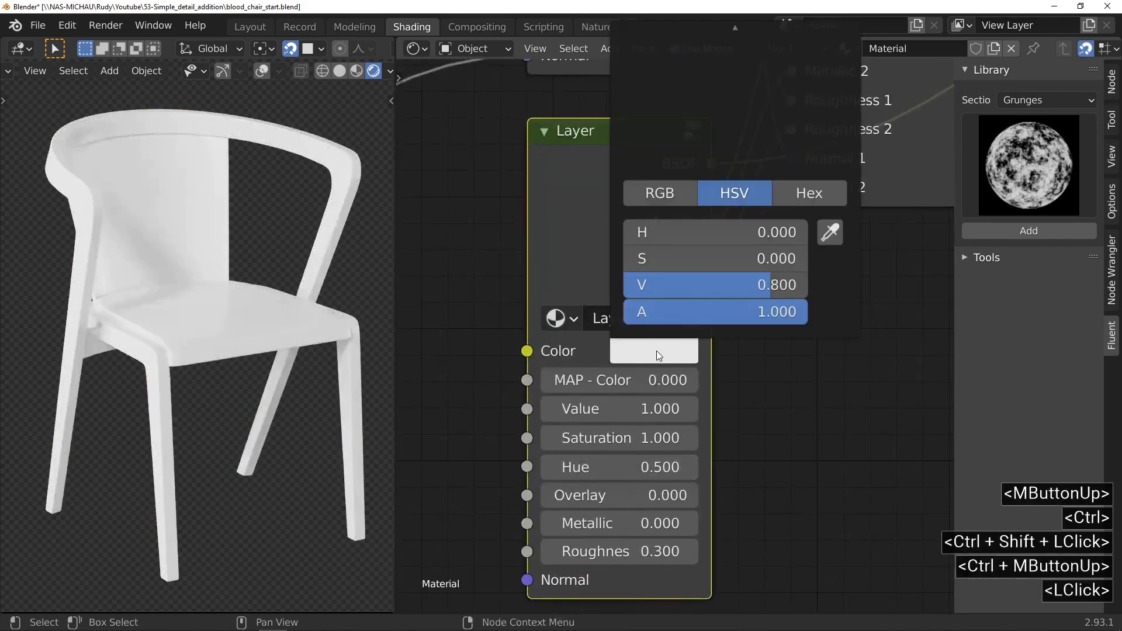
{"action": "mouse_move", "coordinate": [655, 380]}
{"action": "middle_mouse_down", "text": "ctrl"}
{"action": "mouse_move", "coordinate": [661, 406]}
{"action": "mouse_move", "coordinate": [791, 402]}
{"action": "mouse_move", "coordinate": [662, 435]}
{"action": "mouse_move", "coordinate": [667, 364]}
{"action": "middle_mouse_up", "text": "ctrl"}
{"action": "left_click", "coordinate": [791, 402]}
{"action": "left_click", "coordinate": [668, 364]}
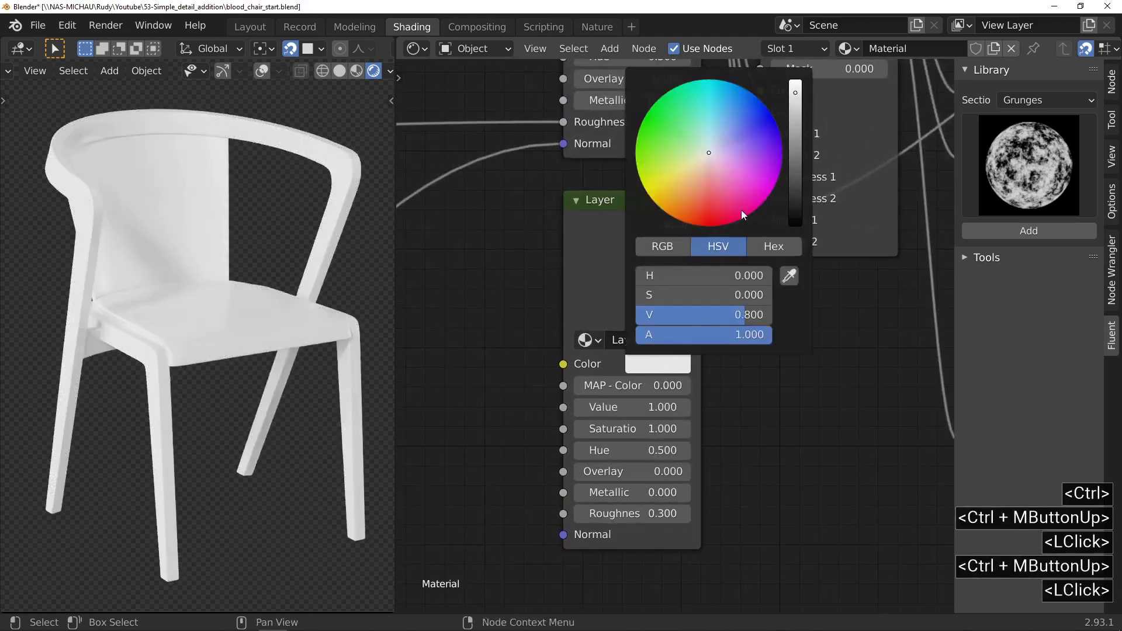
{"action": "left_click_drag", "start_coordinate": [694, 295], "coordinate": [768, 315]}
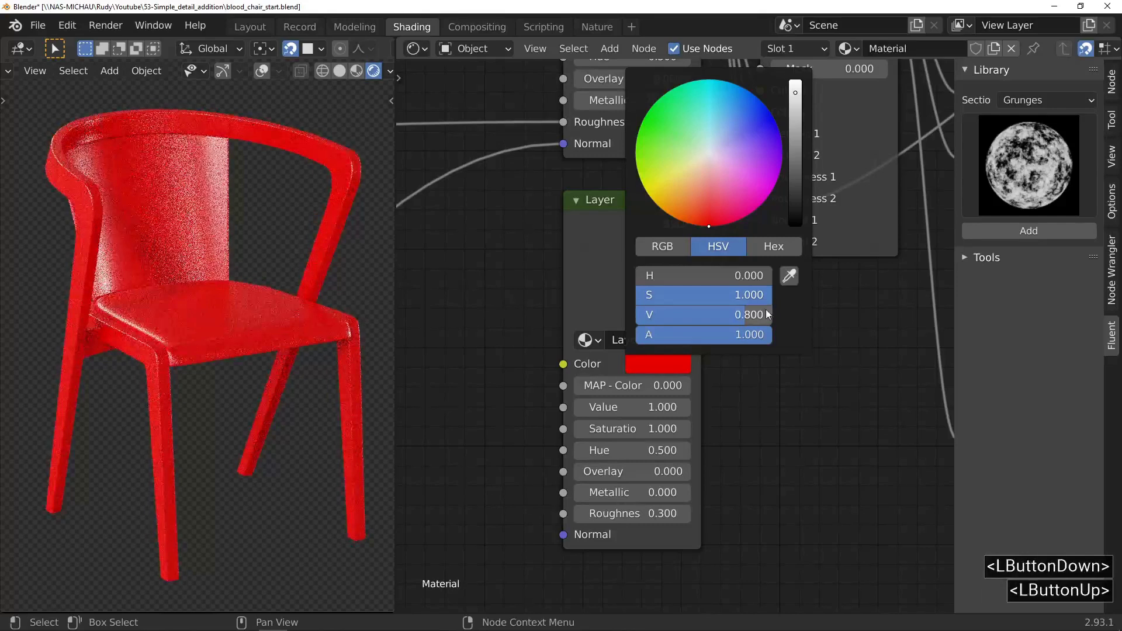
{"action": "left_click_drag", "start_coordinate": [802, 109], "coordinate": [795, 164]}
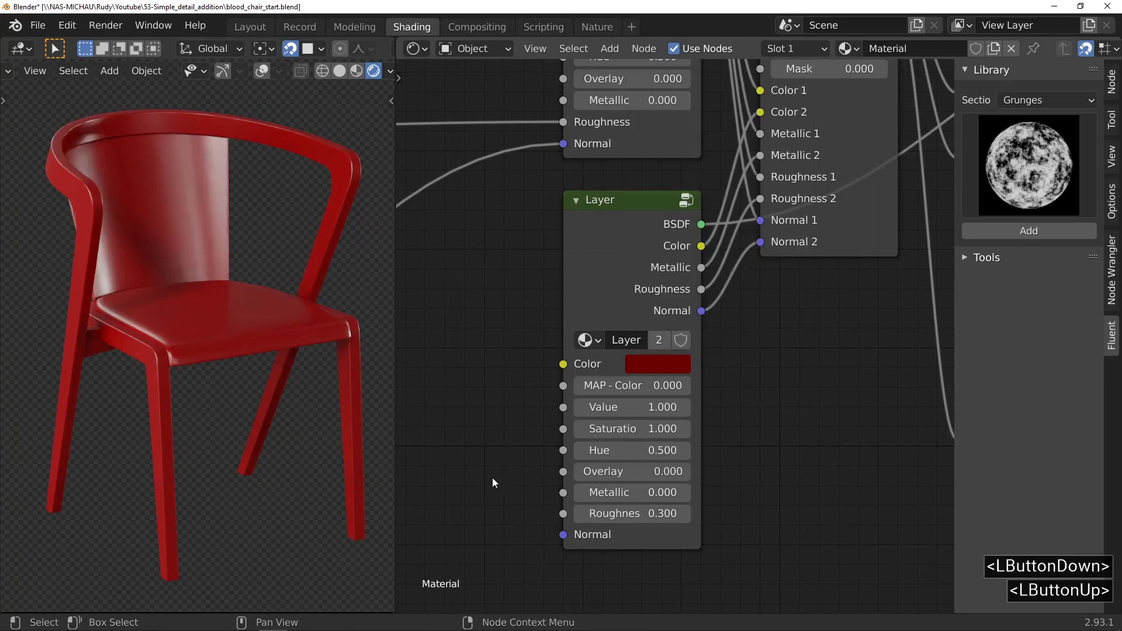
Add a Grunge gradient node from the Grunges library, place it above the Mix Layers node and preview it
{"action": "middle_click_drag", "start_coordinate": [528, 348], "coordinate": [590, 409]}
{"action": "key", "text": "ctrl"}
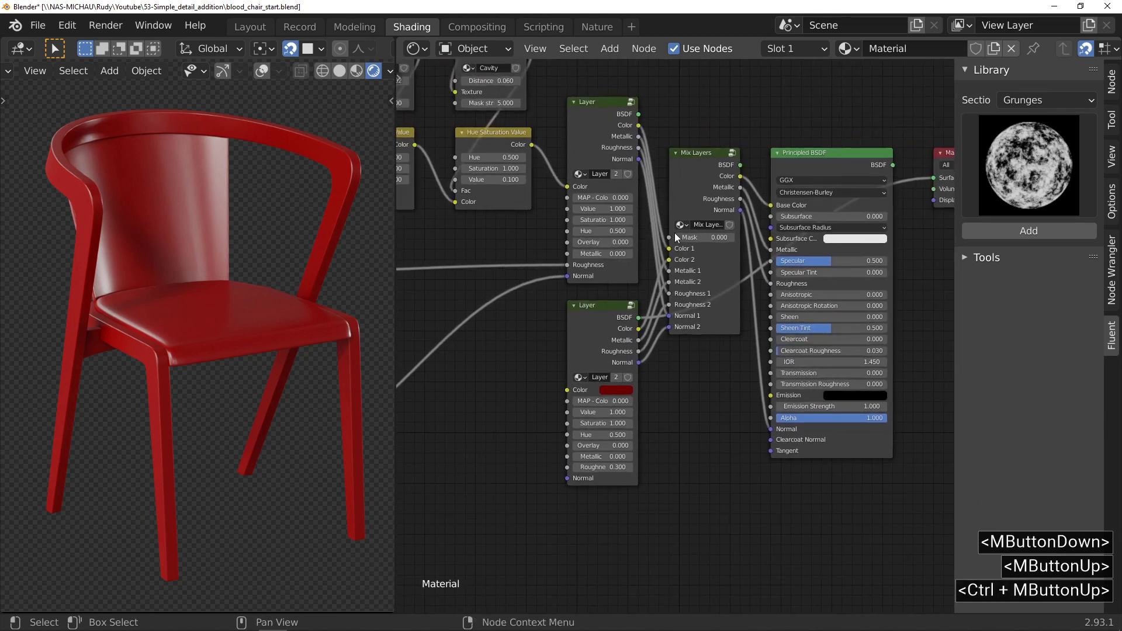
{"action": "left_click", "coordinate": [701, 187]}
{"action": "middle_click_drag", "start_coordinate": [701, 187], "coordinate": [706, 396]}
{"action": "left_click", "coordinate": [1015, 169]}
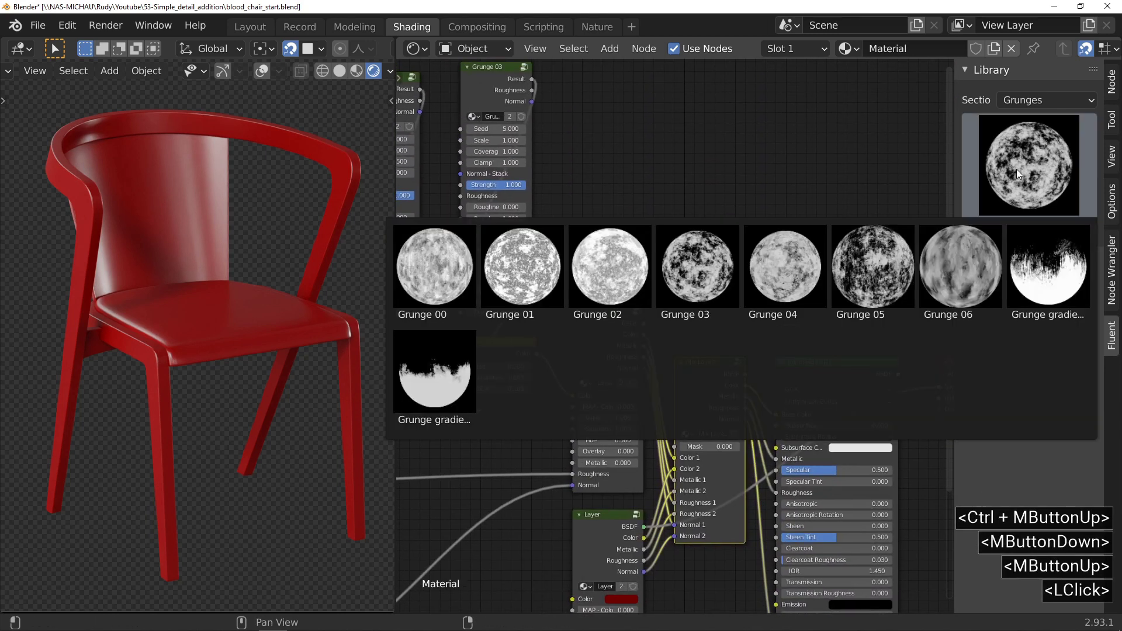
{"action": "left_click", "coordinate": [1020, 261]}
{"action": "left_click_drag", "start_coordinate": [612, 385], "coordinate": [713, 161]}
{"action": "left_click", "coordinate": [713, 161], "text": "ctrl+shift"}
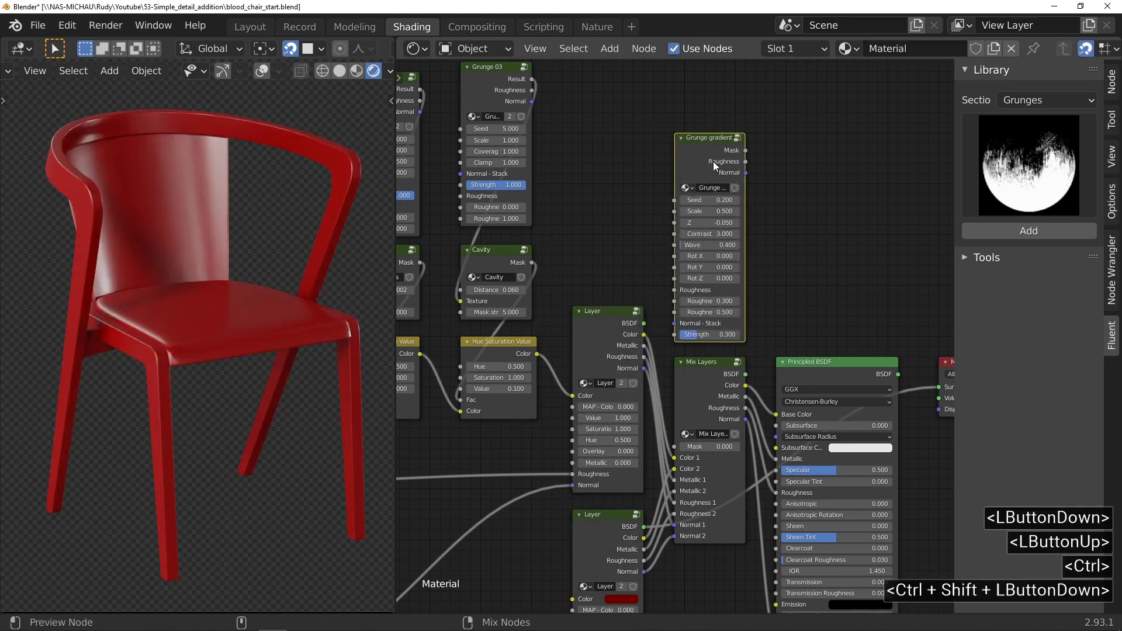
Set the Grunge gradient's Rot Y to 180, Z to -0.15 and Contrast to 12
{"action": "left_click", "coordinate": [704, 267]}
{"action": "type", "text": "180"}
{"action": "key", "text": "Return"}
{"action": "middle_click_drag", "start_coordinate": [704, 267], "coordinate": [702, 239], "text": "ctrl"}
{"action": "middle_click_drag", "start_coordinate": [572, 188], "coordinate": [568, 224]}
{"action": "left_click_drag", "start_coordinate": [687, 294], "coordinate": [710, 315], "text": "shift"}
Connect the Grunge gradient's Mask to the Mix Layers Mask input and preview the Mix Layers result
{"action": "middle_click_drag", "start_coordinate": [672, 359], "coordinate": [666, 380], "text": "ctrl"}
{"action": "left_click_drag", "start_coordinate": [716, 104], "coordinate": [624, 489]}
{"action": "left_click", "coordinate": [672, 409], "text": "ctrl+shift"}
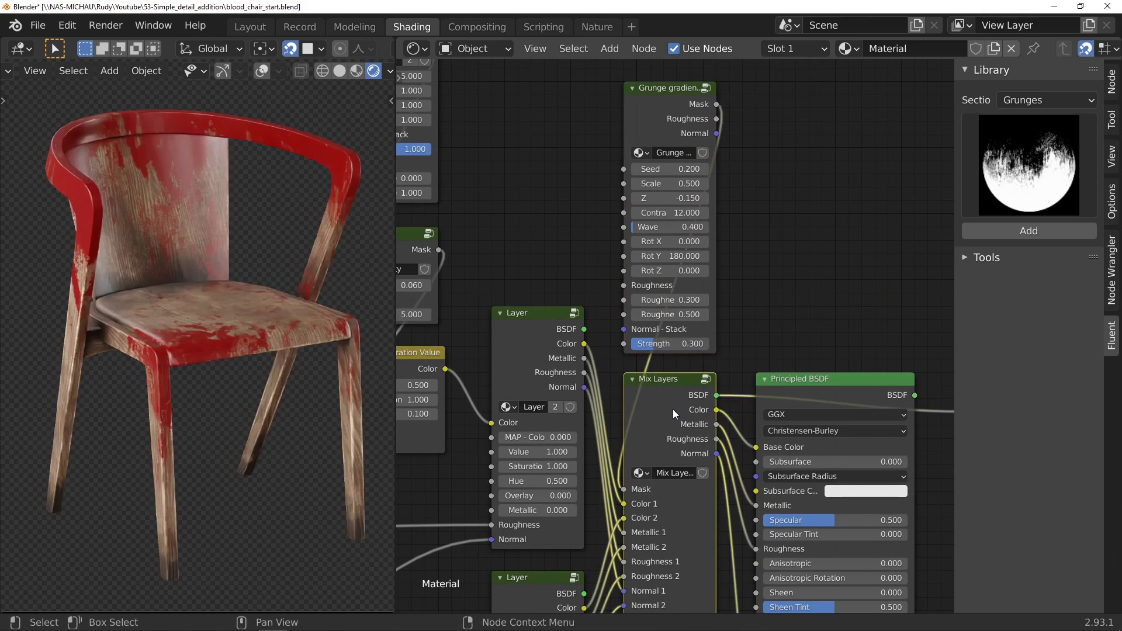